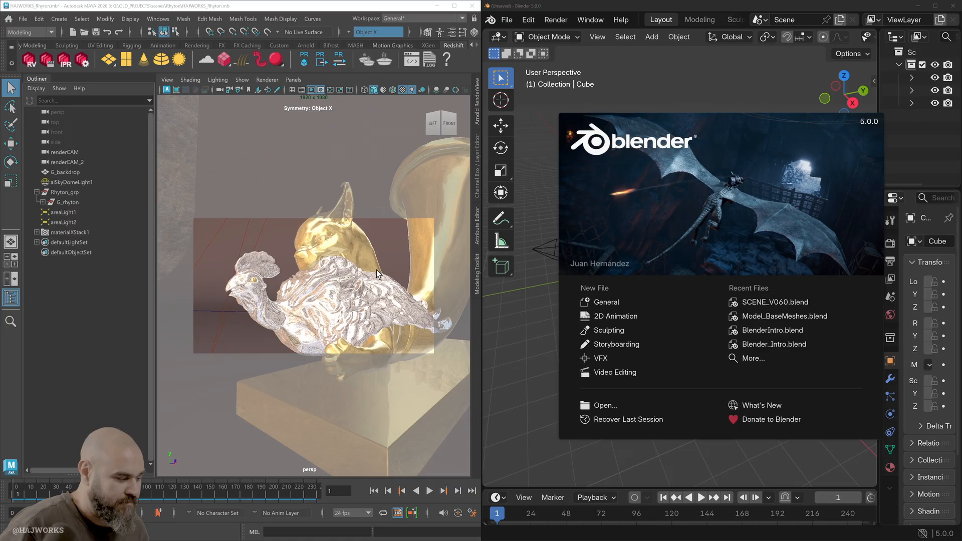
# Open the options for exporting the whole Maya scene and set the file type to FBX export.
pyautogui.scroll(-5, 376, 273)
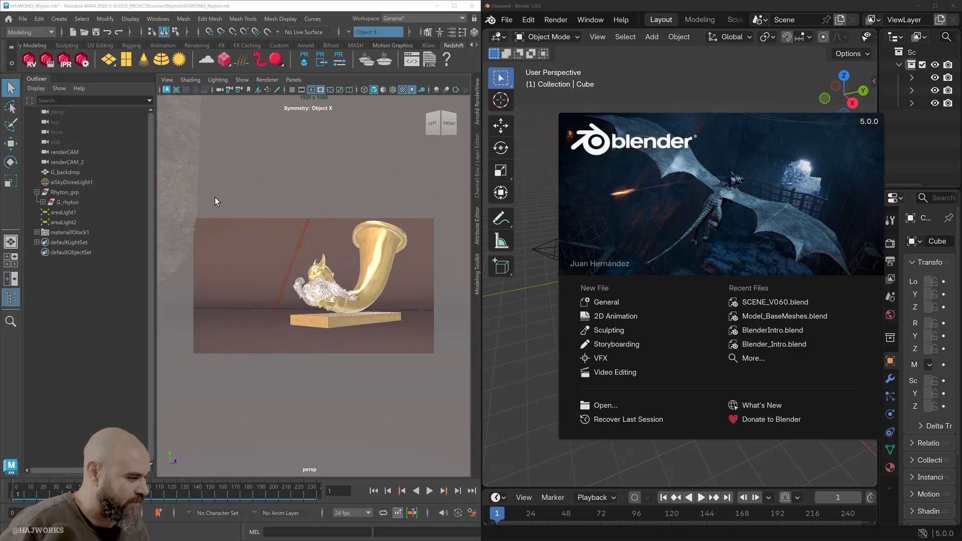
pyautogui.click(21, 19)
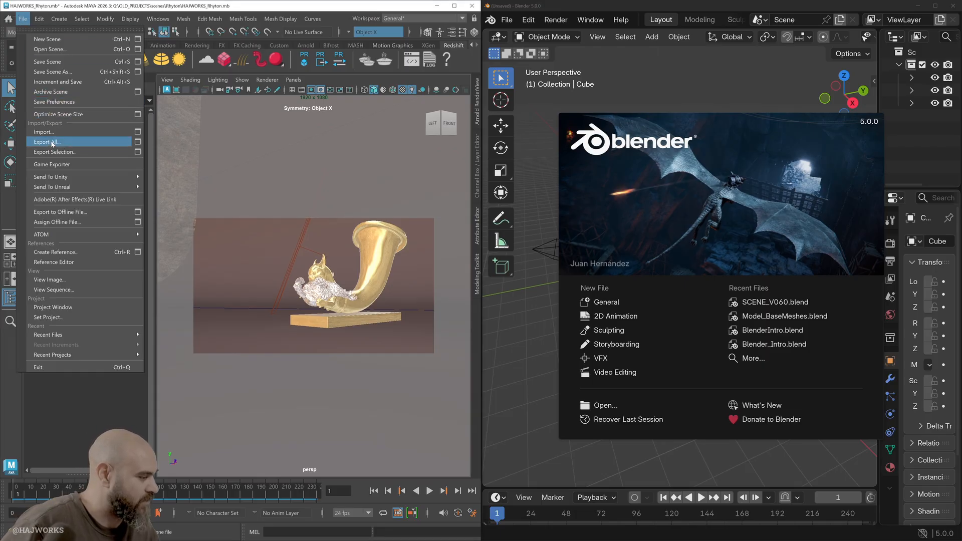
pyautogui.click(138, 141)
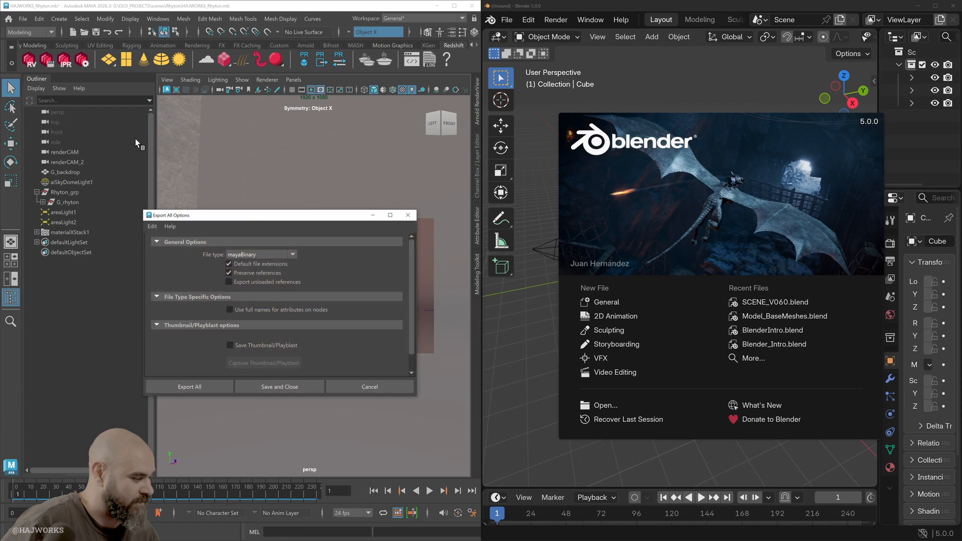
pyautogui.click(294, 254)
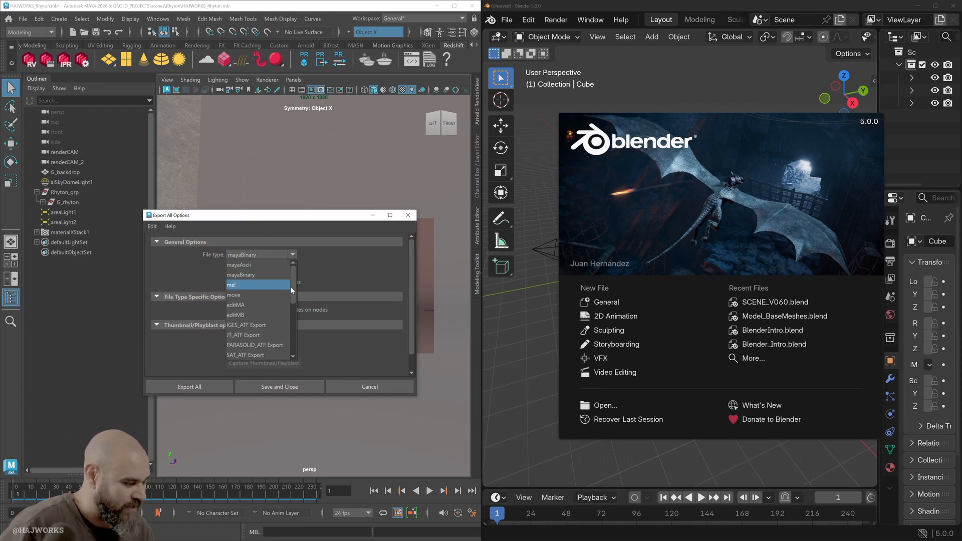
pyautogui.moveTo(292, 284); pyautogui.dragTo(303, 324)
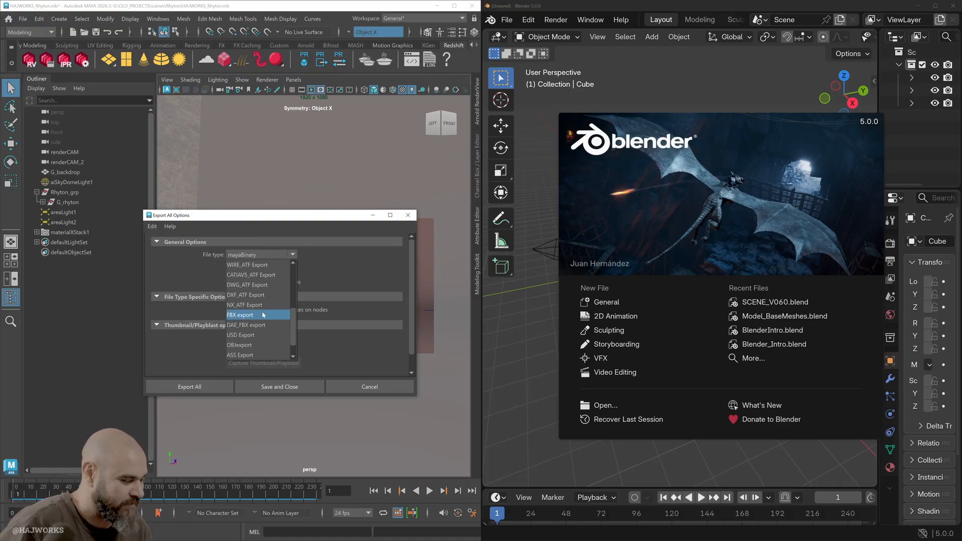
pyautogui.click(262, 313)
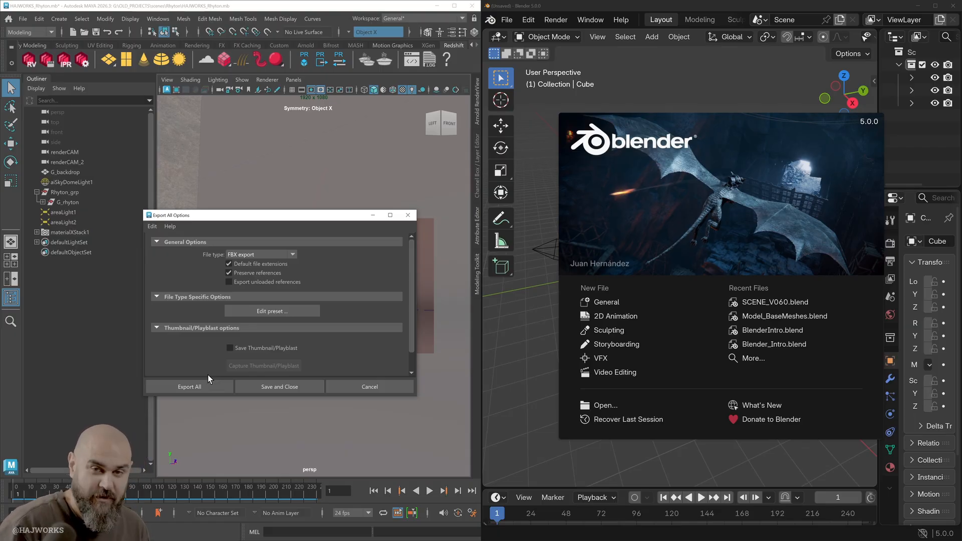
pyautogui.scroll(-2, 203, 366)
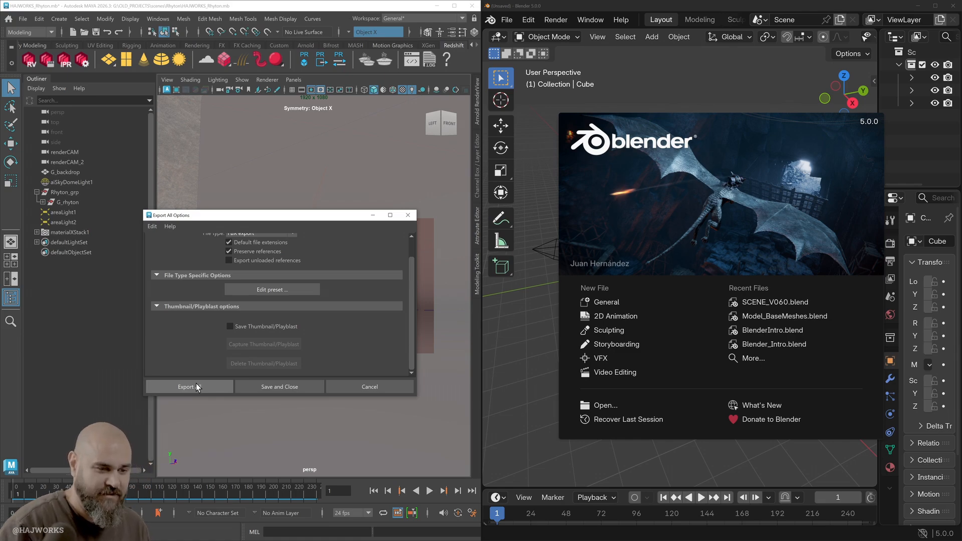
pyautogui.click(198, 386)
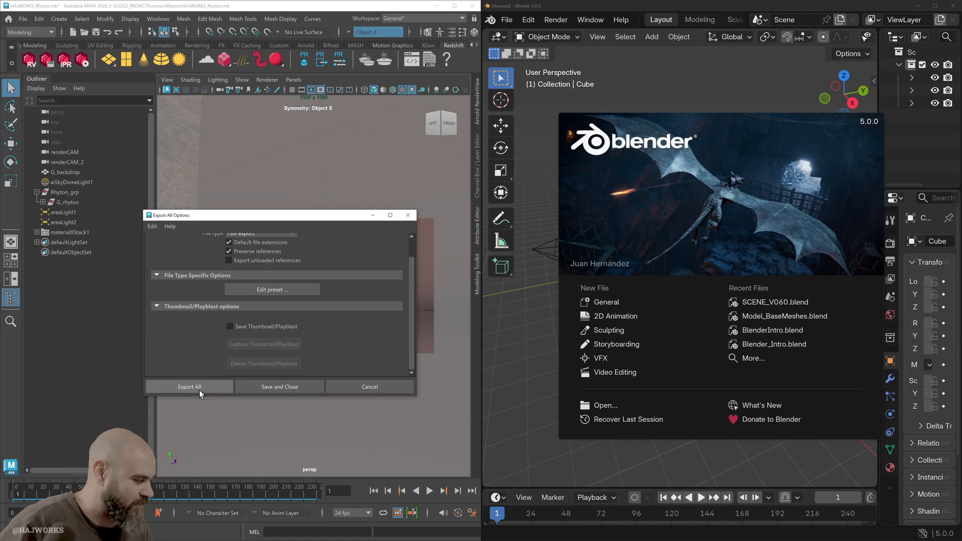
# Reset the export options to their defaults, choose FBX export as the file type again, and proceed to export everything.
pyautogui.click(151, 226)
pyautogui.click(165, 247)
pyautogui.scroll(1, 252, 297)
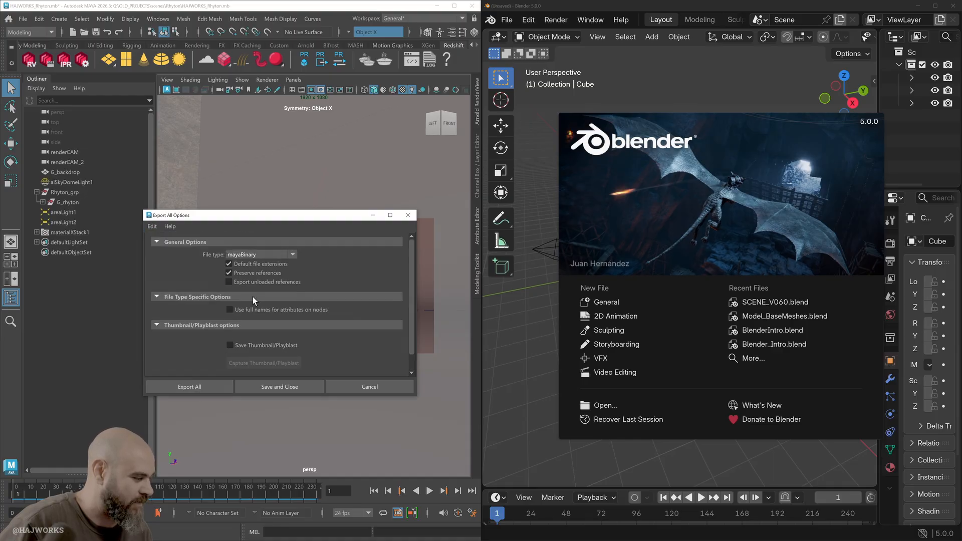
pyautogui.click(266, 253)
pyautogui.scroll(-4, 268, 323)
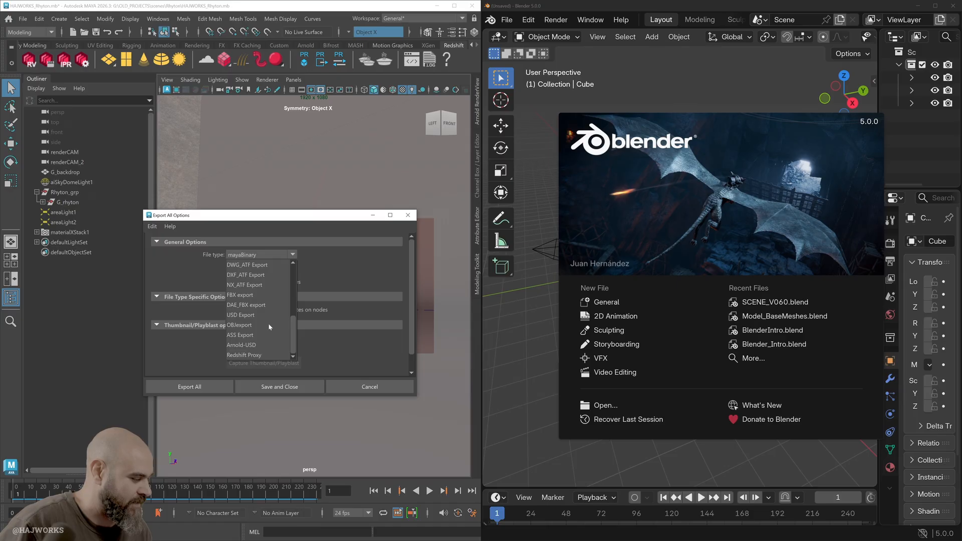
pyautogui.click(263, 299)
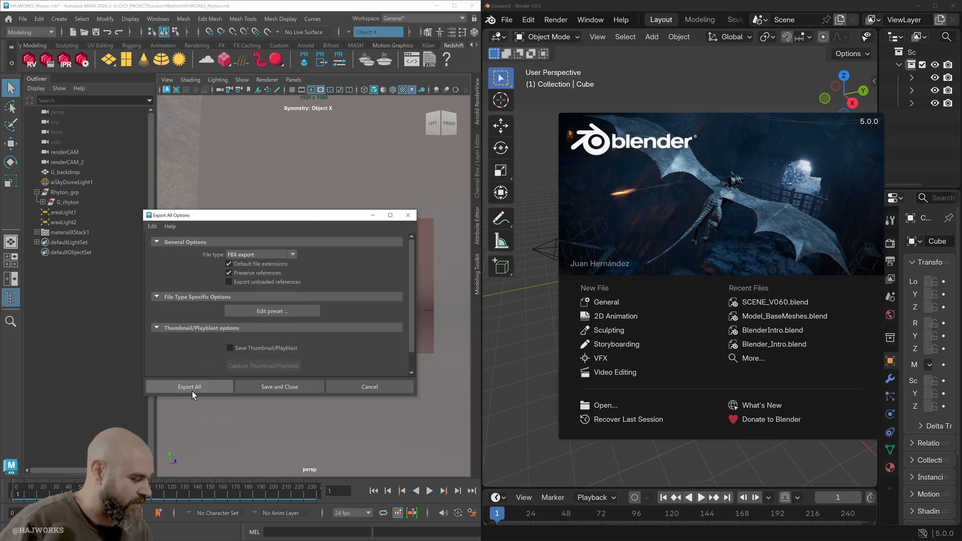
pyautogui.click(206, 385)
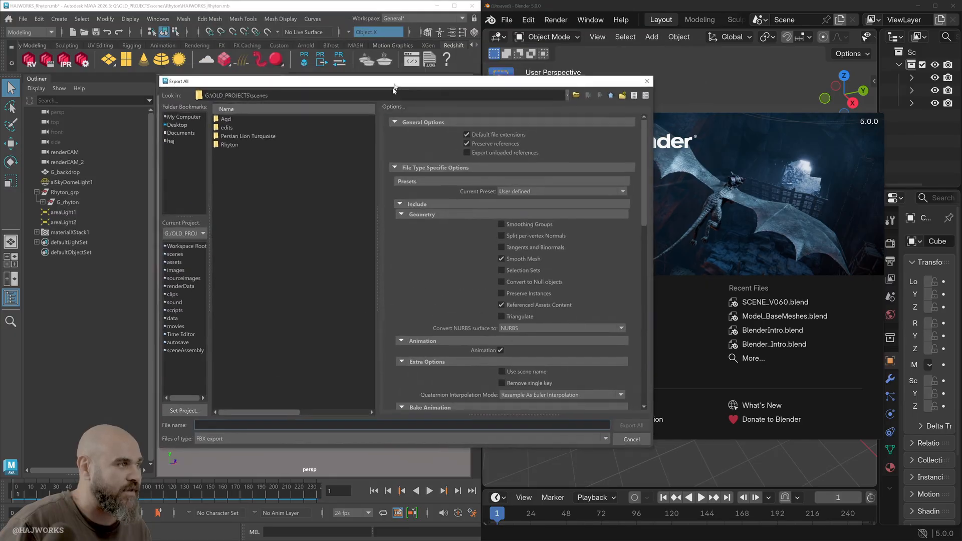
# Go into the Rhyton folder inside scenes and name the export file Rhyton_Scene.
pyautogui.moveTo(394, 86); pyautogui.dragTo(392, 107)
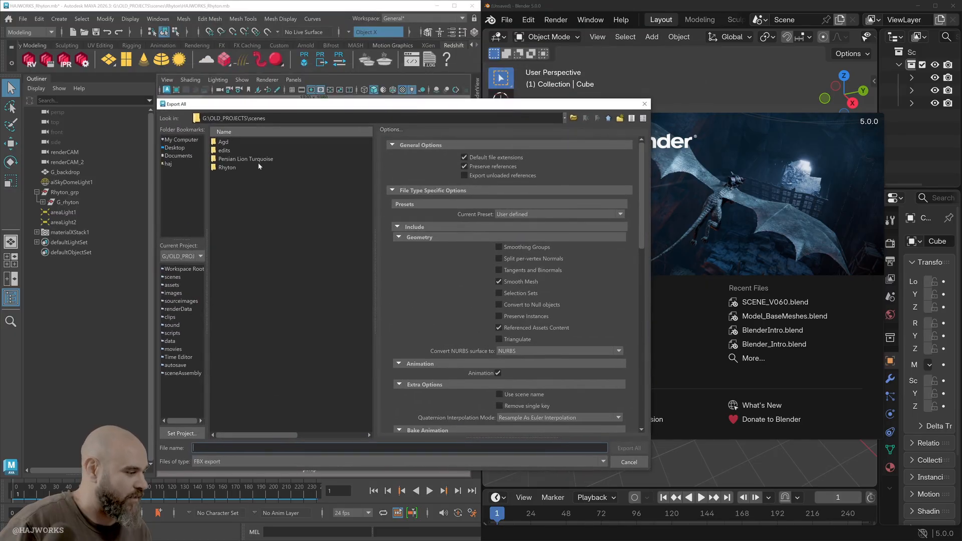
pyautogui.doubleClick(228, 167)
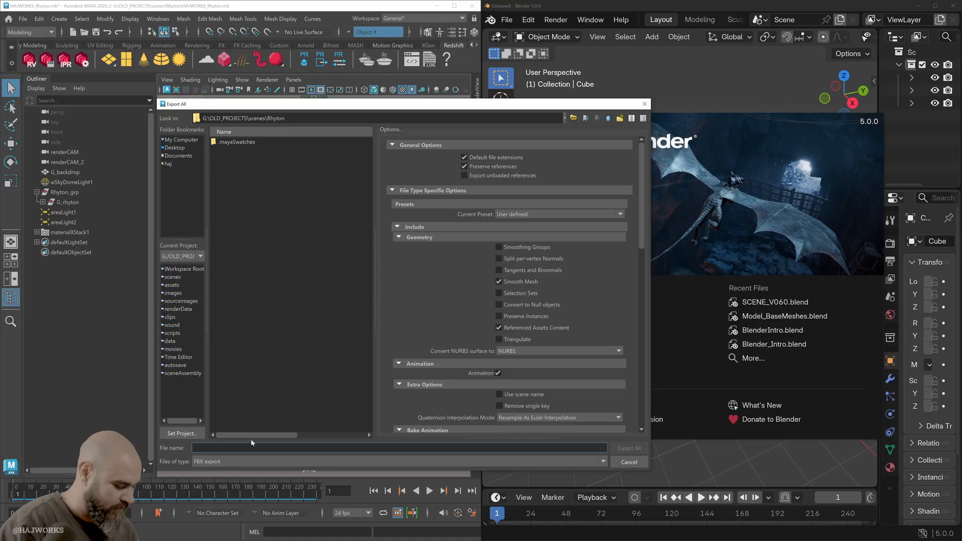
pyautogui.write('Rhton')
pyautogui.press('BackSpace')
pyautogui.press('BackSpace')
pyautogui.press('BackSpace')
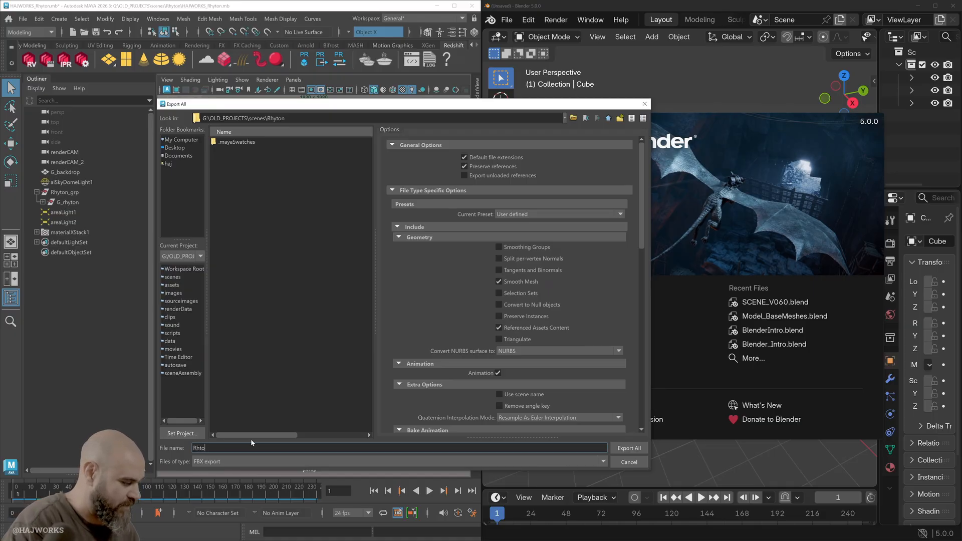
pyautogui.write('yton_Scene')
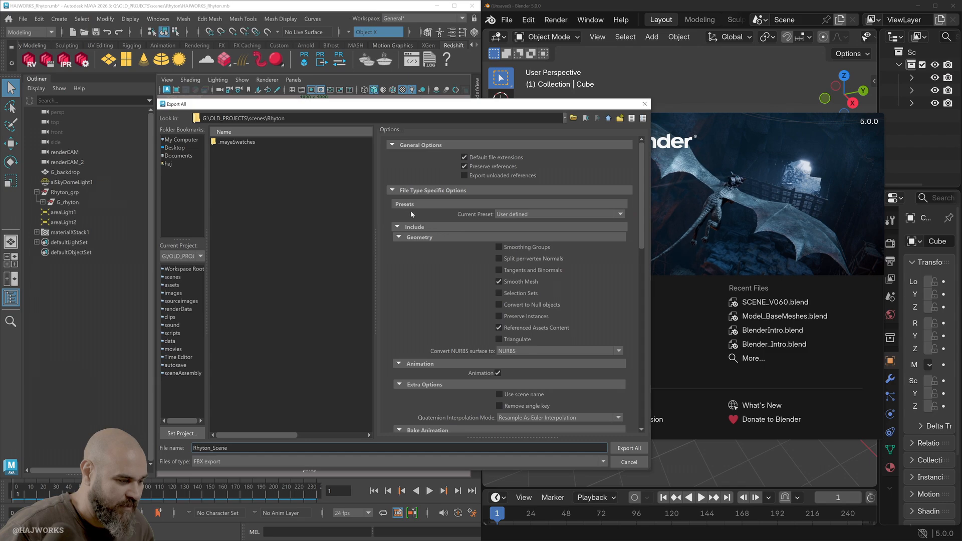
# Review the FBX options down to cameras, lights and embedded media, export the full scene, and close the export report.
pyautogui.moveTo(638, 202); pyautogui.dragTo(644, 396)
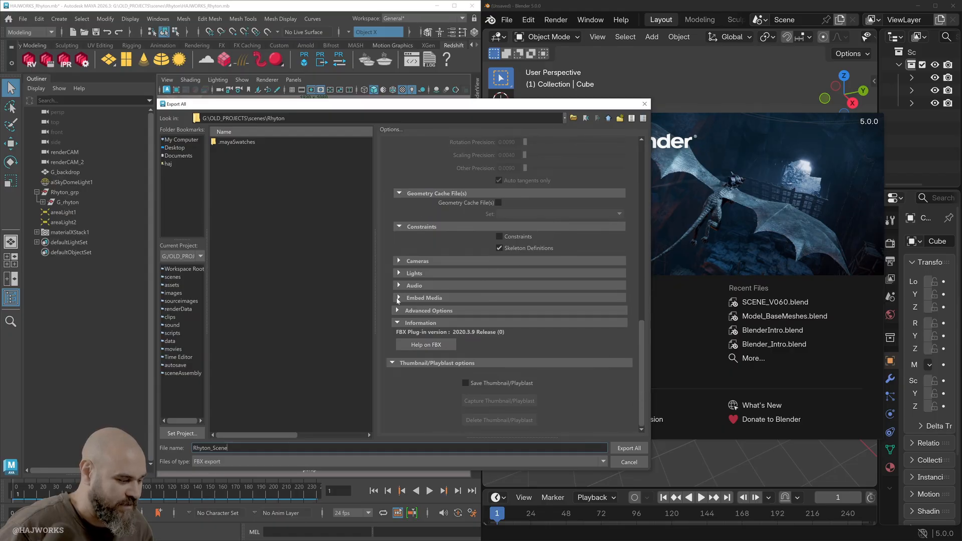
pyautogui.scroll(10, 396, 310)
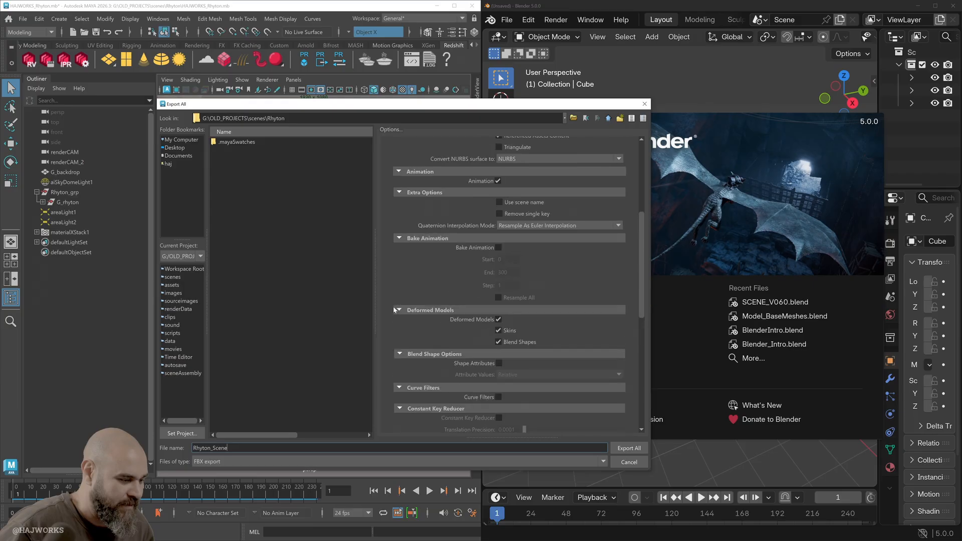
pyautogui.scroll(-10, 468, 318)
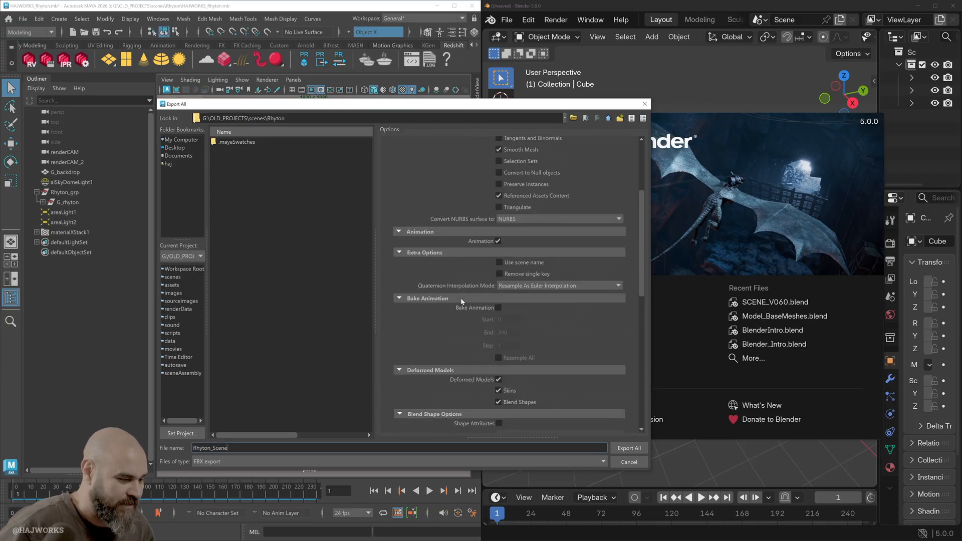
pyautogui.scroll(-5, 468, 318)
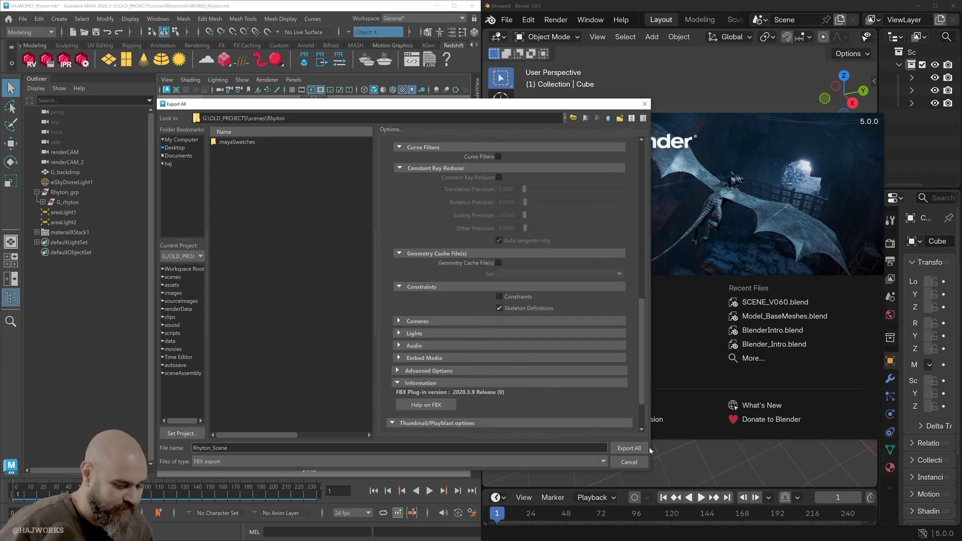
pyautogui.click(630, 447)
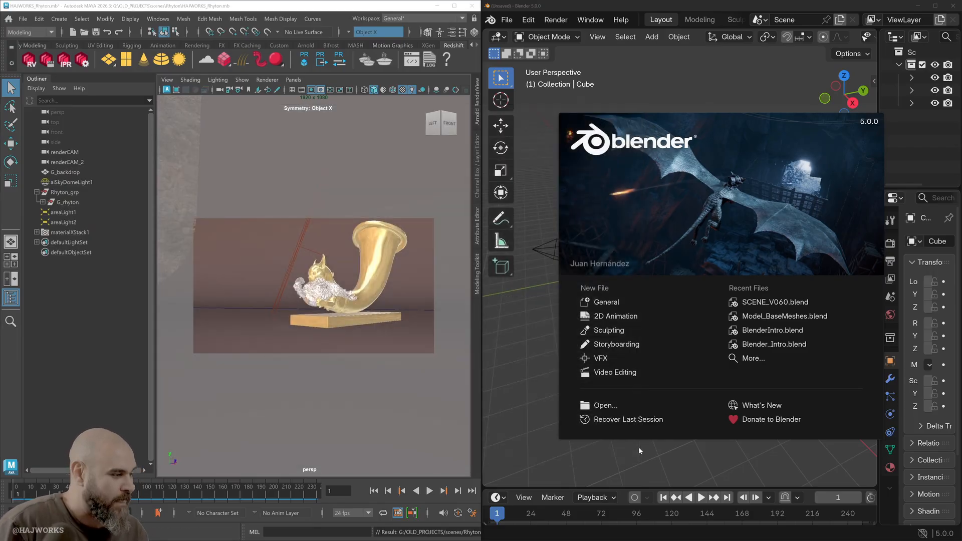
pyautogui.moveTo(496, 54); pyautogui.dragTo(488, 181)
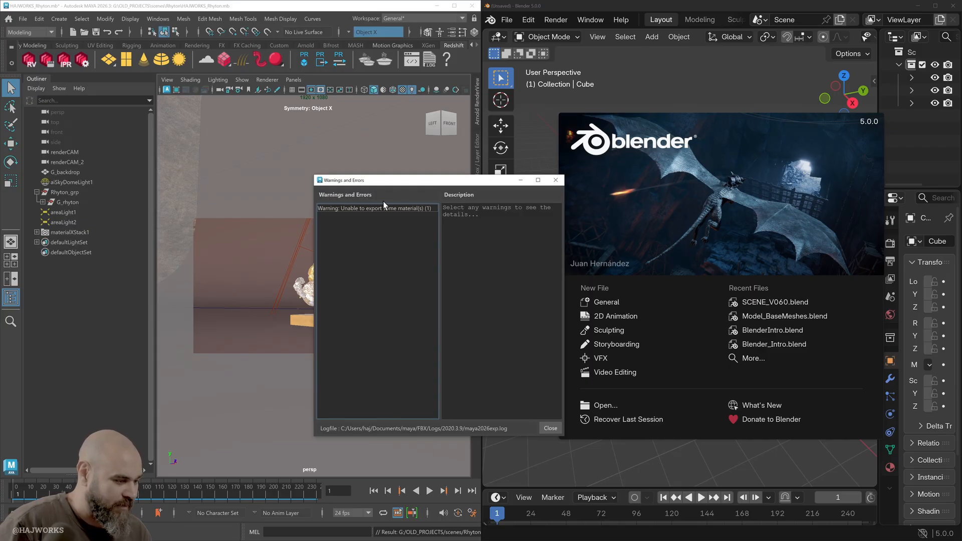
pyautogui.click(550, 428)
# Switch to Blender, dismiss the splash screen and delete the default cube.
pyautogui.click(690, 87)
pyautogui.click(693, 264)
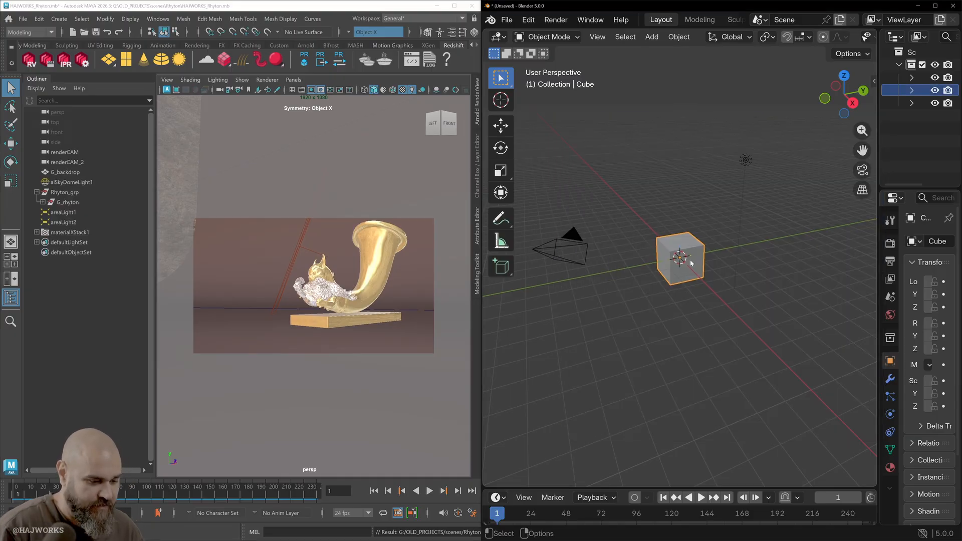
pyautogui.press('Delete')
# Import Rhyton_Scene.fbx with the standard FBX importer, keeping its default settings.
pyautogui.click(506, 20)
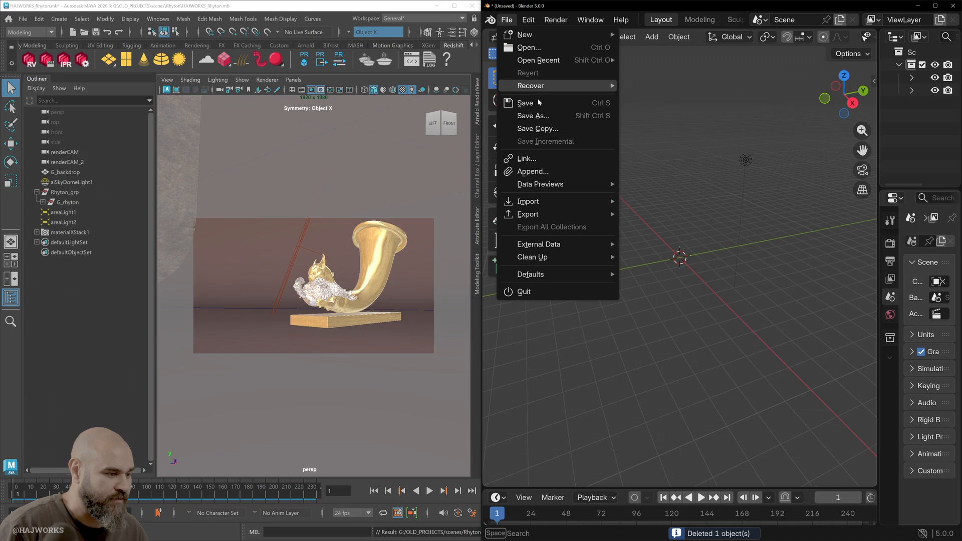
pyautogui.moveTo(543, 202)
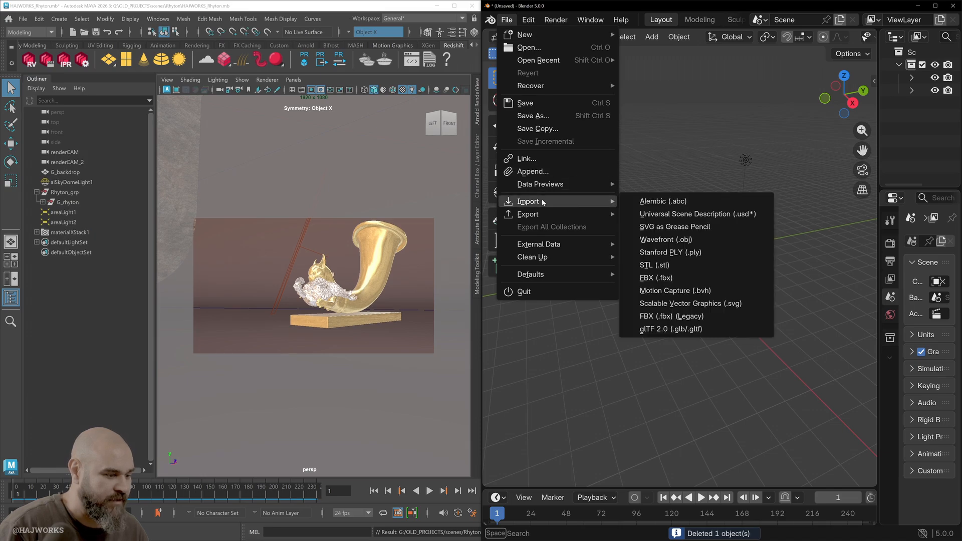
pyautogui.click(704, 278)
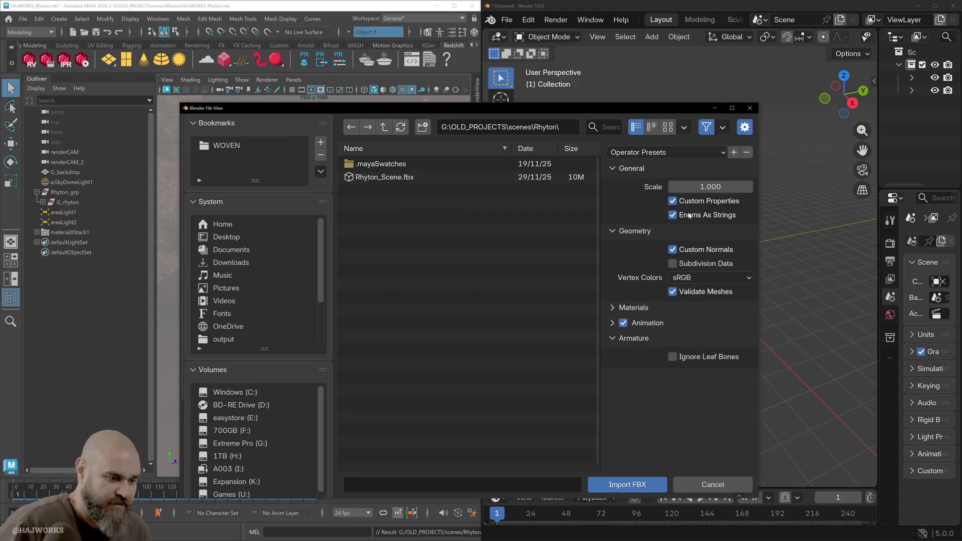
pyautogui.doubleClick(381, 178)
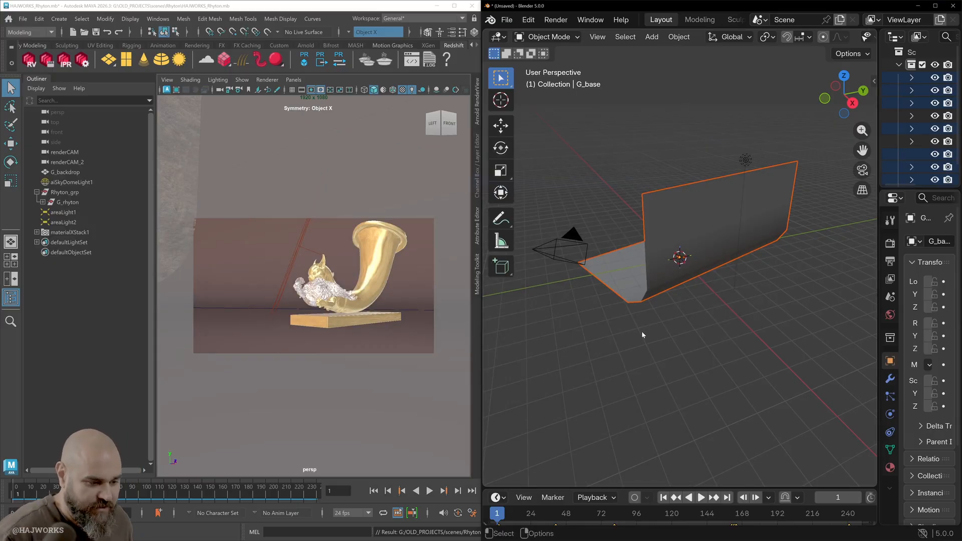
# Select the imported backdrop and examine the whole scene from several angles and distances.
pyautogui.click(681, 275)
pyautogui.moveTo(682, 275); pyautogui.dragTo(831, 345, button='middle')
pyautogui.keyDown('ctrl'); pyautogui.moveTo(713, 304); pyautogui.dragTo(754, 204, button='middle'); pyautogui.keyUp('ctrl')
pyautogui.keyDown('shift'); pyautogui.moveTo(688, 267); pyautogui.dragTo(688, 217, button='middle'); pyautogui.keyUp('shift')
pyautogui.keyDown('alt'); pyautogui.moveTo(688, 215); pyautogui.dragTo(823, 461, button='right'); pyautogui.keyUp('alt')
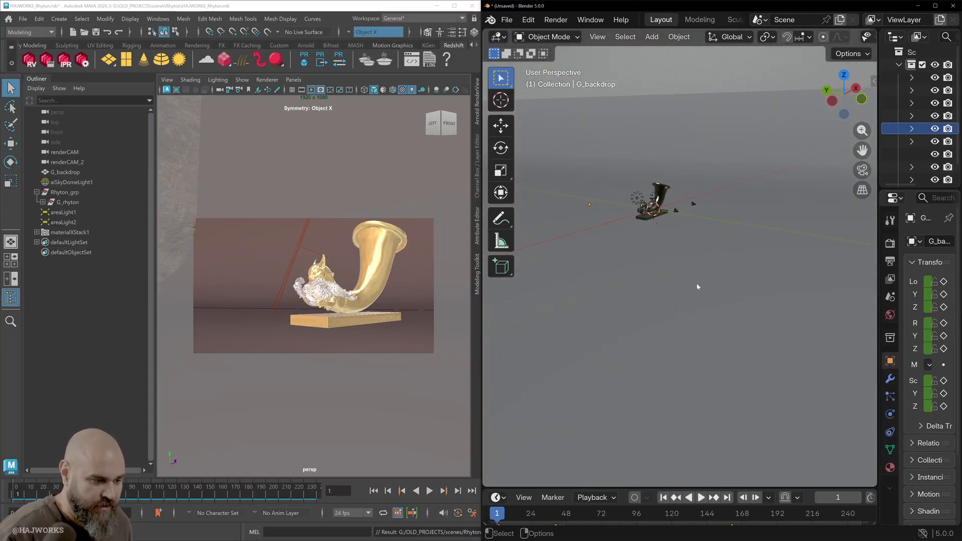
pyautogui.keyDown('alt'); pyautogui.moveTo(696, 284); pyautogui.dragTo(743, 304); pyautogui.keyUp('alt')
pyautogui.keyDown('alt'); pyautogui.moveTo(655, 288); pyautogui.dragTo(601, 268, button='right'); pyautogui.keyUp('alt')
pyautogui.scroll(-3, 589, 295)
pyautogui.scroll(-6, 576, 297)
pyautogui.keyDown('alt'); pyautogui.moveTo(569, 305); pyautogui.dragTo(533, 229, button='right'); pyautogui.keyUp('alt')
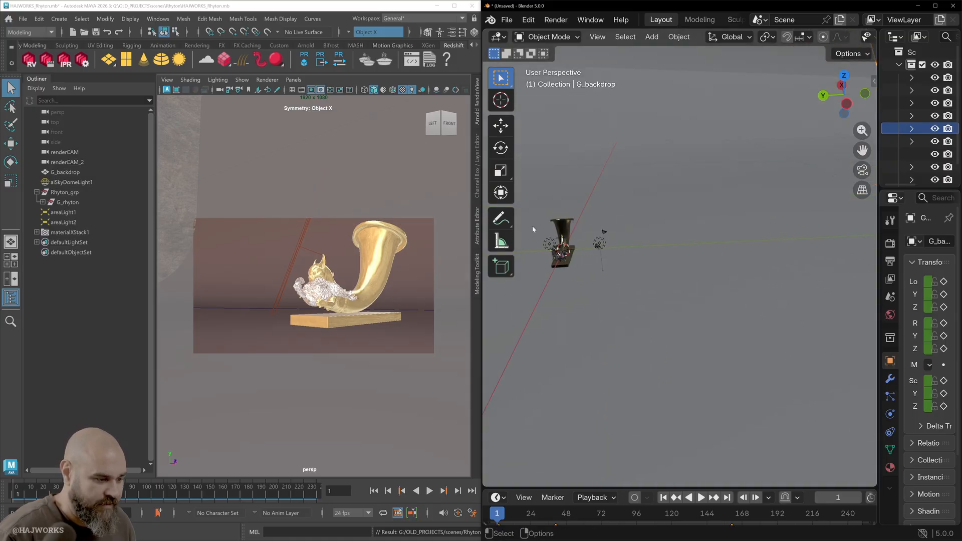
# Select the gold horn figure, frame it in the viewport and examine it from the side.
pyautogui.click(563, 234)
pyautogui.press('f')
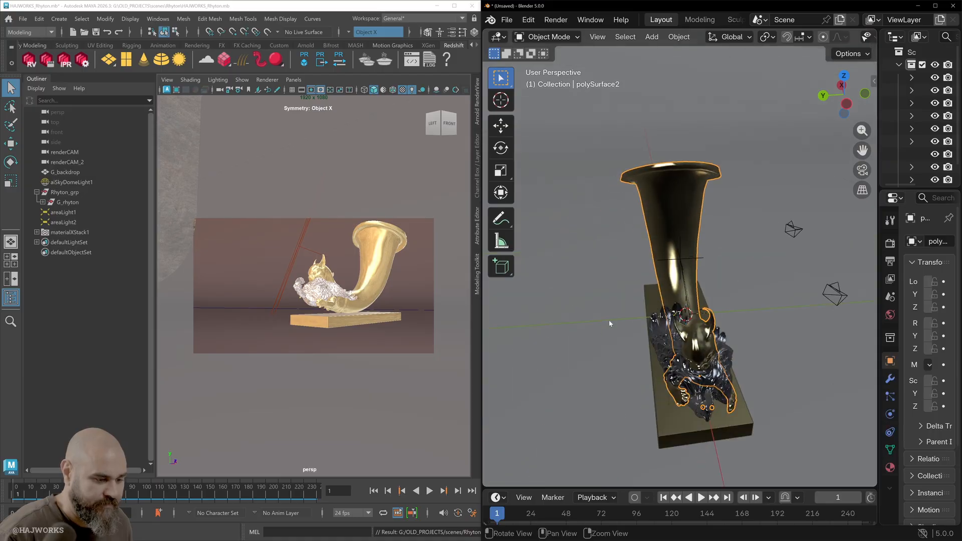
pyautogui.keyDown('alt'); pyautogui.moveTo(610, 321); pyautogui.dragTo(645, 256); pyautogui.keyUp('alt')
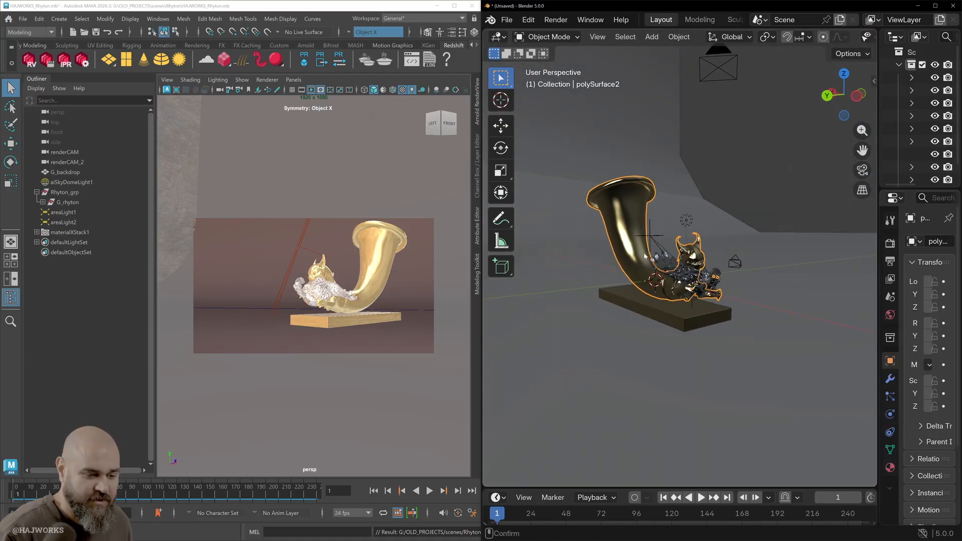
pyautogui.keyDown('alt'); pyautogui.moveTo(644, 256); pyautogui.dragTo(822, 131, button='right'); pyautogui.keyUp('alt')
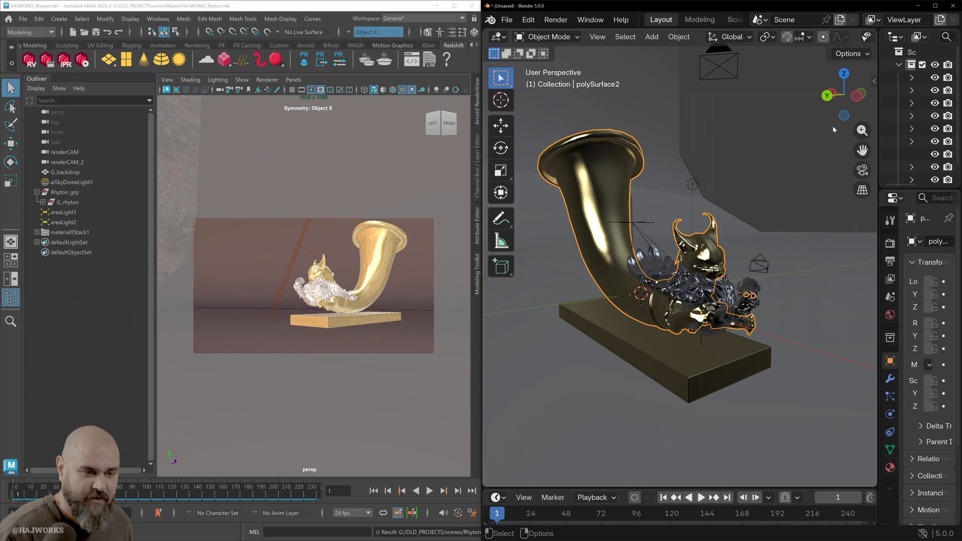
# Widen the outliner and properties area, check areaLight1, and frame areaLight2 in the viewport.
pyautogui.moveTo(877, 117); pyautogui.dragTo(797, 122)
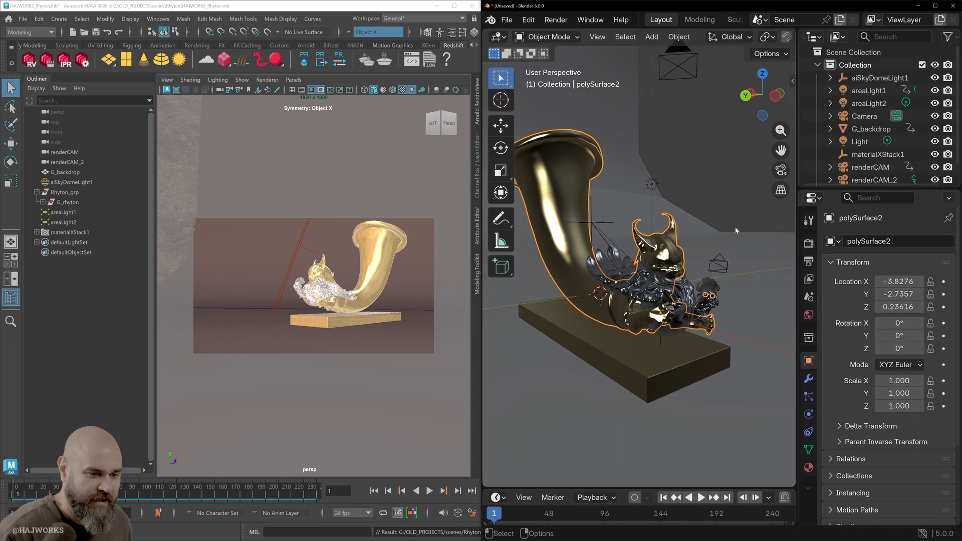
pyautogui.click(864, 92)
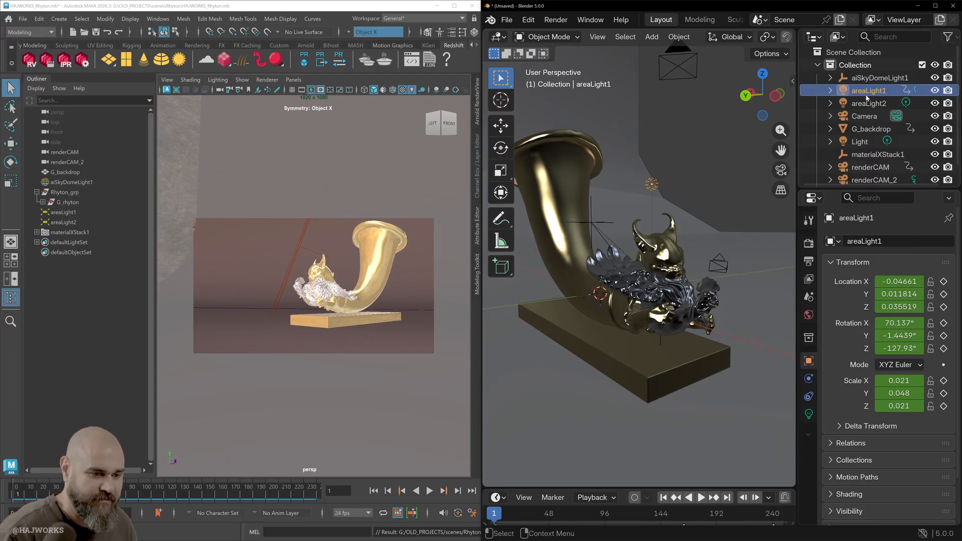
pyautogui.click(870, 105)
pyautogui.press('KP_Decimal')
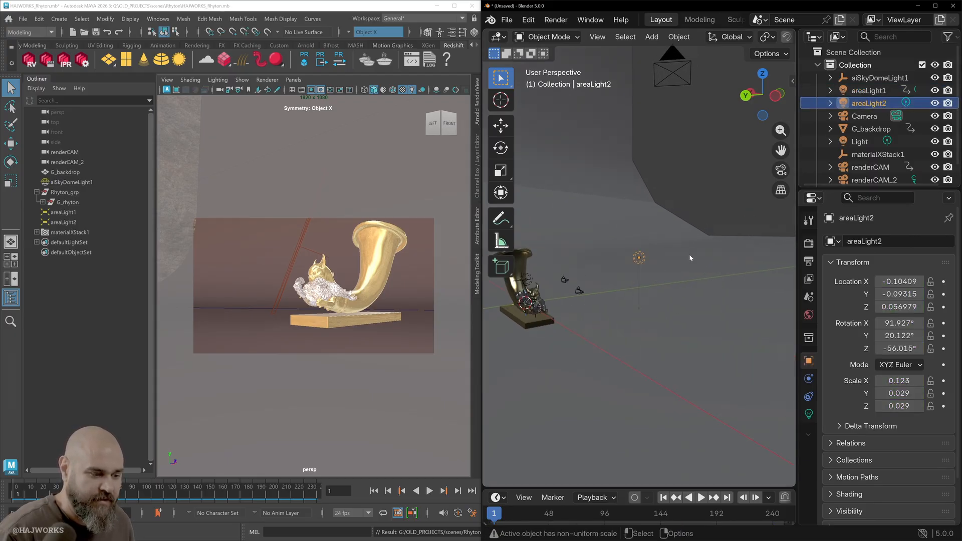
# Select G_backdrop to check it against the horn figure, and examine the figure up close.
pyautogui.keyDown('shift'); pyautogui.moveTo(653, 272); pyautogui.dragTo(752, 260, button='middle'); pyautogui.keyUp('shift')
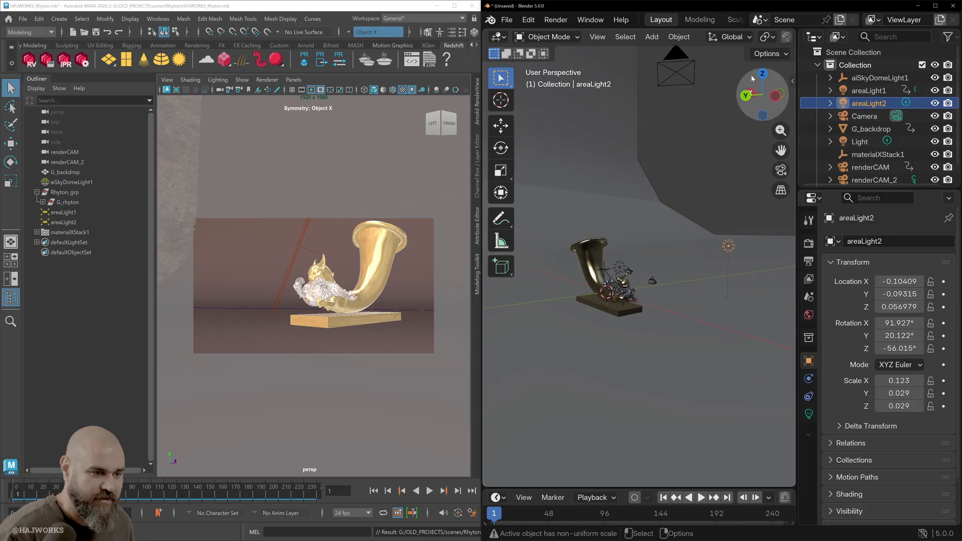
pyautogui.click(870, 130)
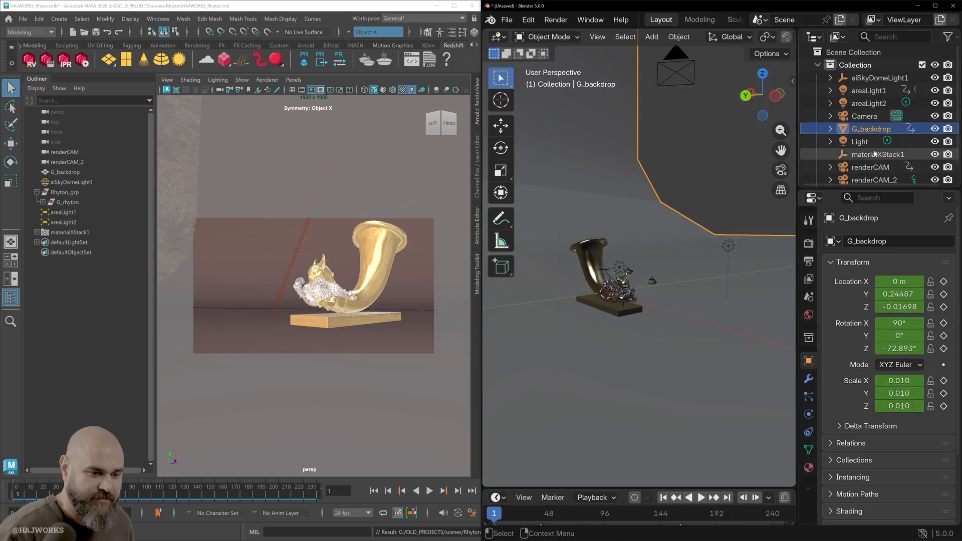
pyautogui.scroll(-1, 874, 154)
pyautogui.scroll(5, 615, 330)
pyautogui.keyDown('shift'); pyautogui.moveTo(615, 331); pyautogui.dragTo(712, 225, button='middle'); pyautogui.keyUp('shift')
pyautogui.keyDown('shift'); pyautogui.moveTo(722, 295); pyautogui.dragTo(658, 302, button='middle'); pyautogui.keyUp('shift')
# Widen the Blender window and its 3D viewport, and set the viewport shading to Material Preview.
pyautogui.moveTo(482, 157); pyautogui.dragTo(370, 156)
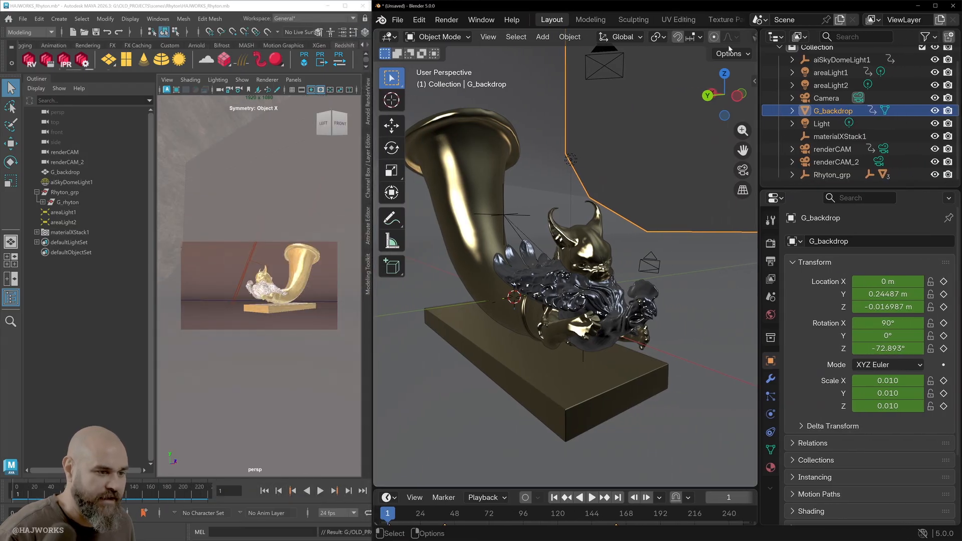
pyautogui.moveTo(759, 67); pyautogui.dragTo(893, 67)
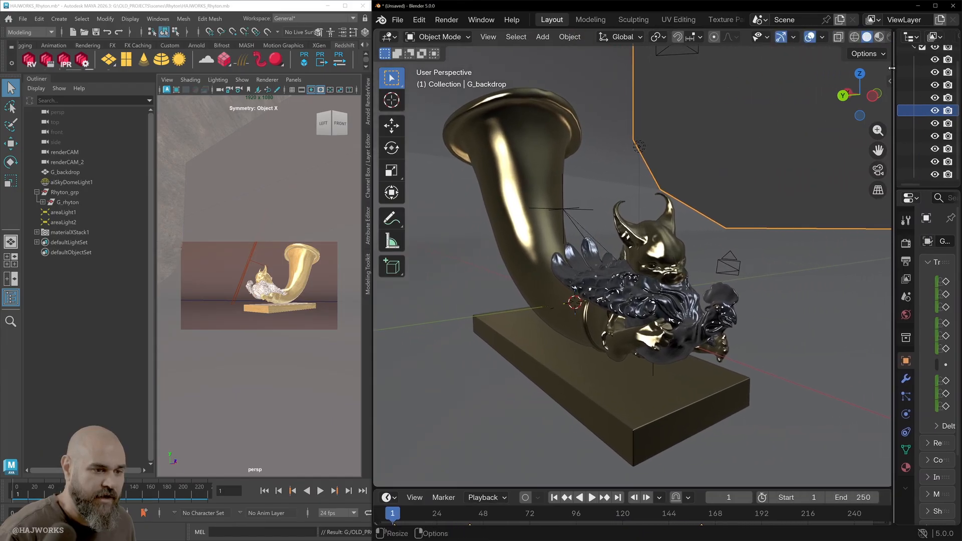
pyautogui.click(879, 36)
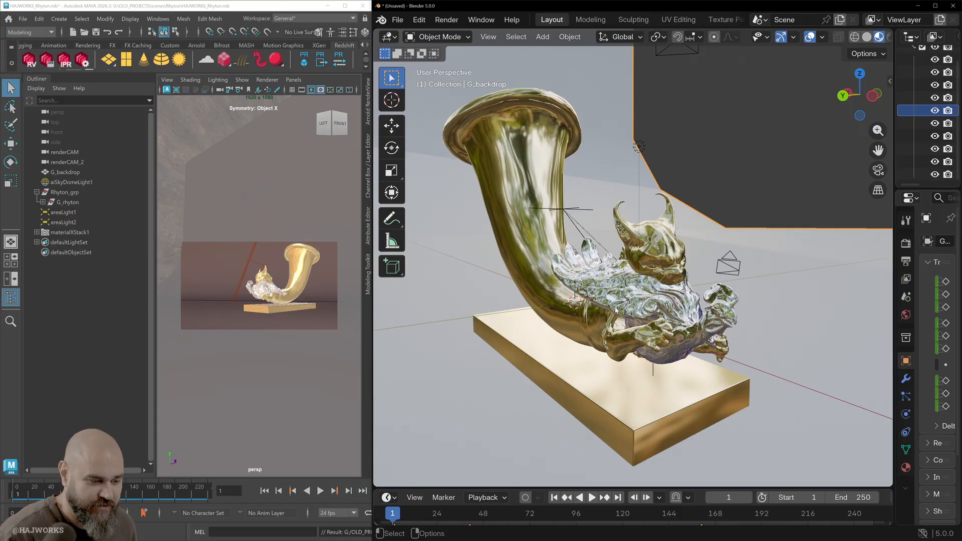
pyautogui.moveTo(616, 310); pyautogui.dragTo(560, 382, button='middle')
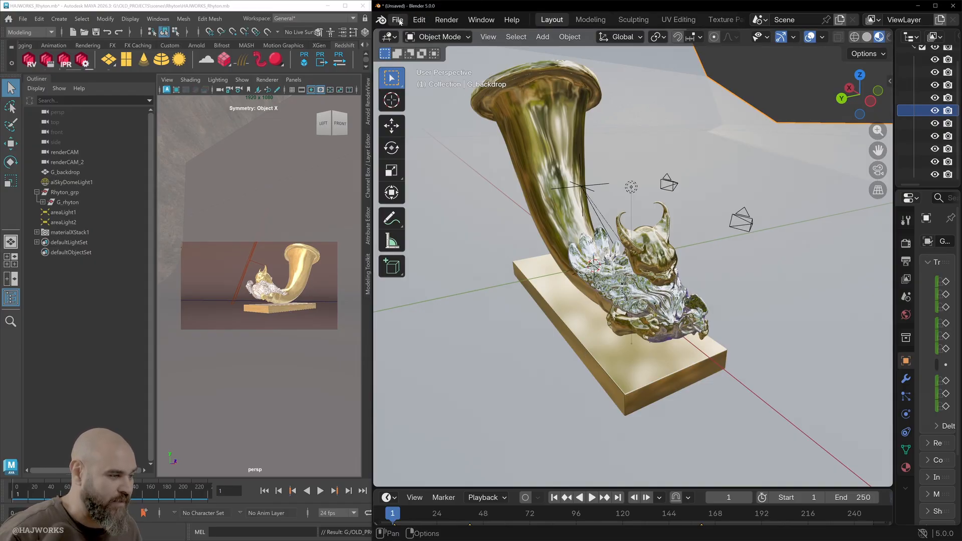
# Add a UV sphere, raise it to about 0.031 m above the origin and scale it to about -0.026 on all axes.
pyautogui.click(543, 36)
pyautogui.moveTo(586, 51)
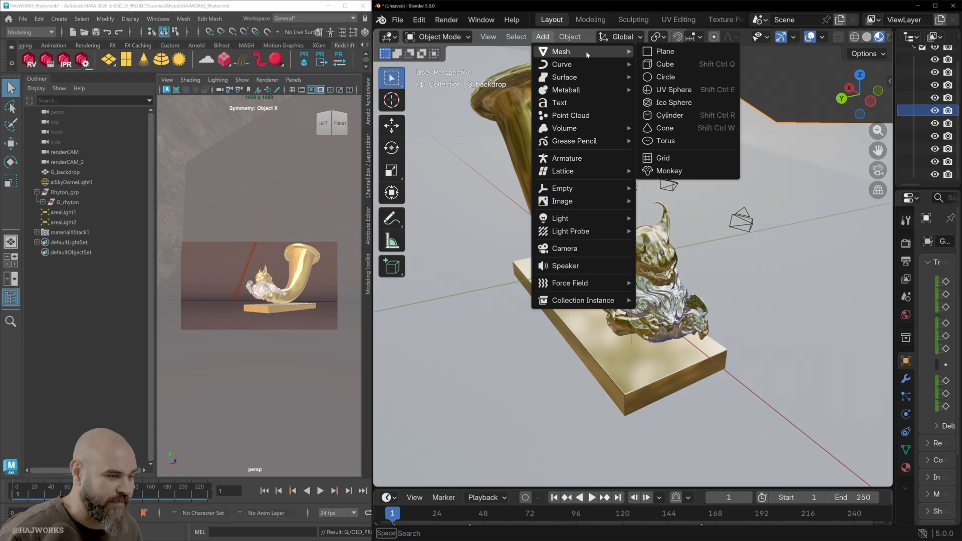
pyautogui.click(683, 89)
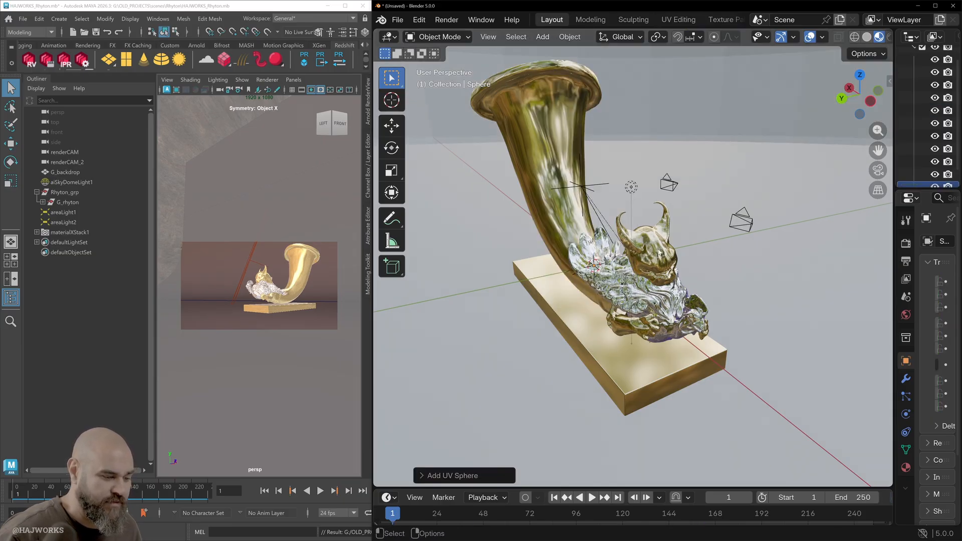
pyautogui.press('w')
pyautogui.moveTo(591, 213); pyautogui.dragTo(620, 155)
pyautogui.press('r')
pyautogui.moveTo(690, 229); pyautogui.dragTo(584, 181, button='middle')
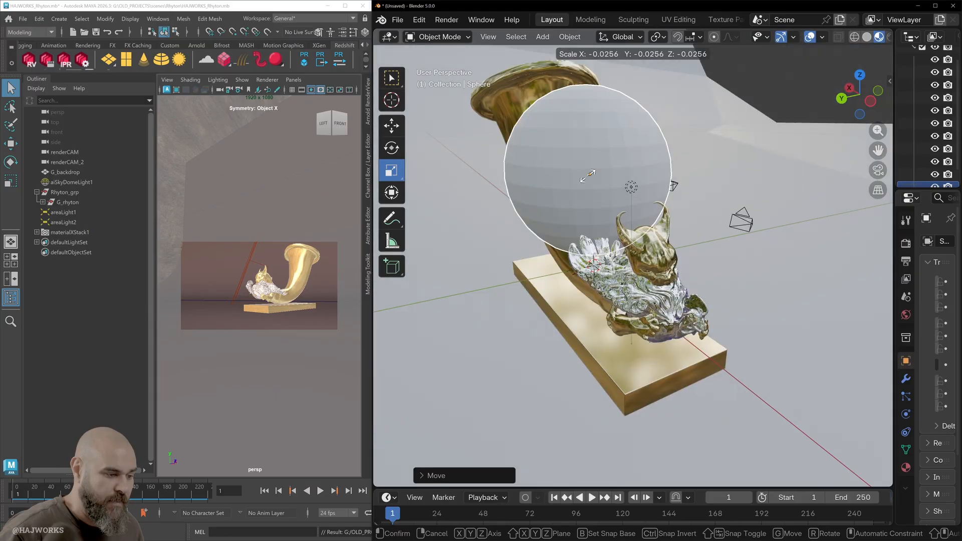
pyautogui.click(587, 177)
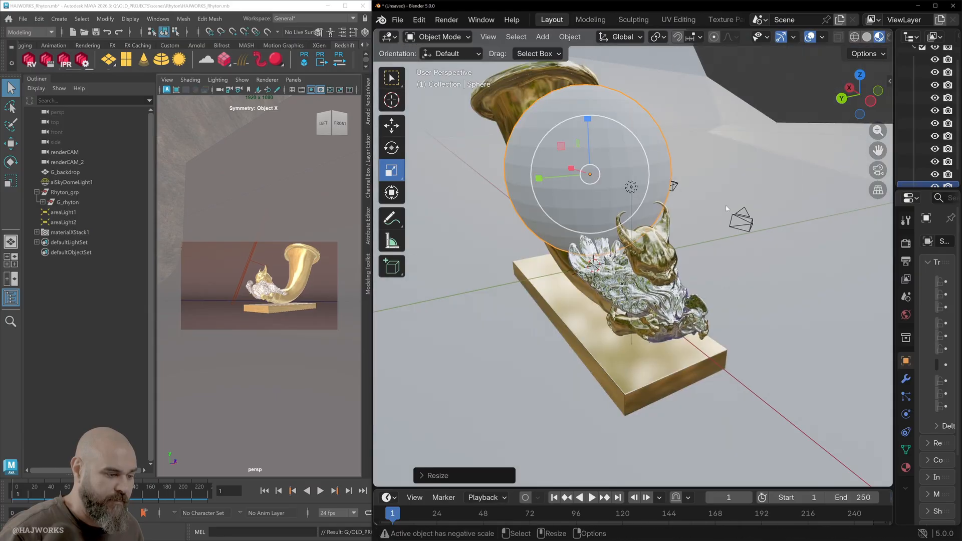
pyautogui.click(783, 79)
pyautogui.moveTo(783, 79); pyautogui.dragTo(635, 91, button='middle')
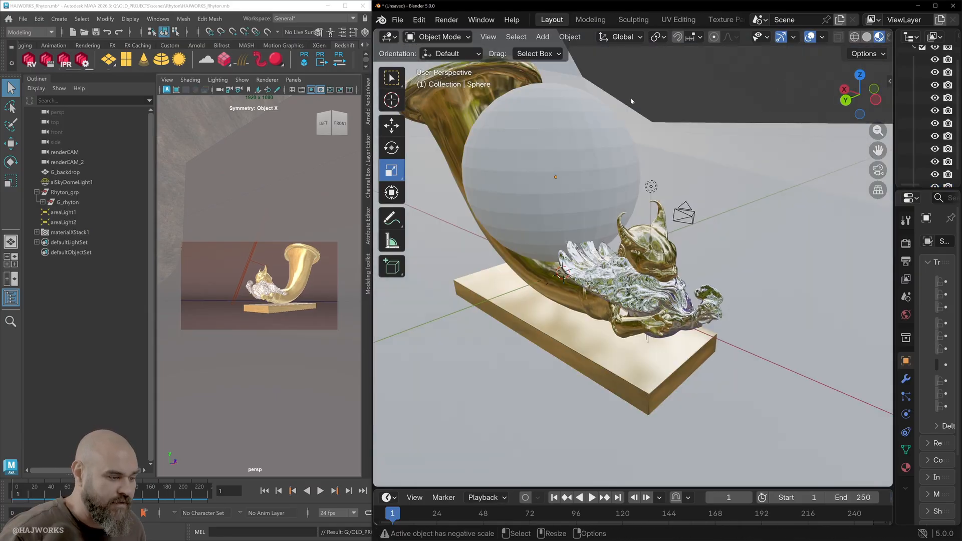
# Export only the selected sphere as Sphere.fbx to the Rhyton scenes folder.
pyautogui.click(578, 148)
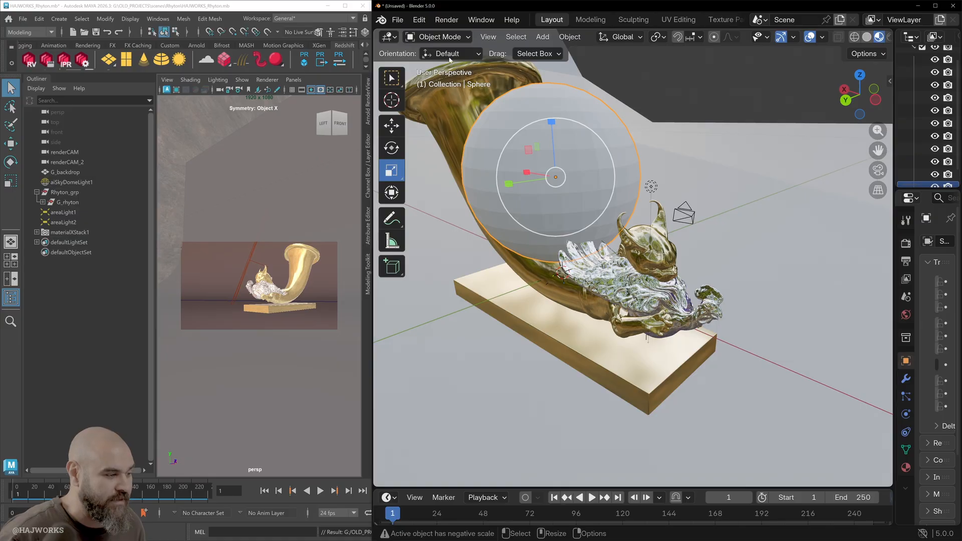
pyautogui.click(397, 19)
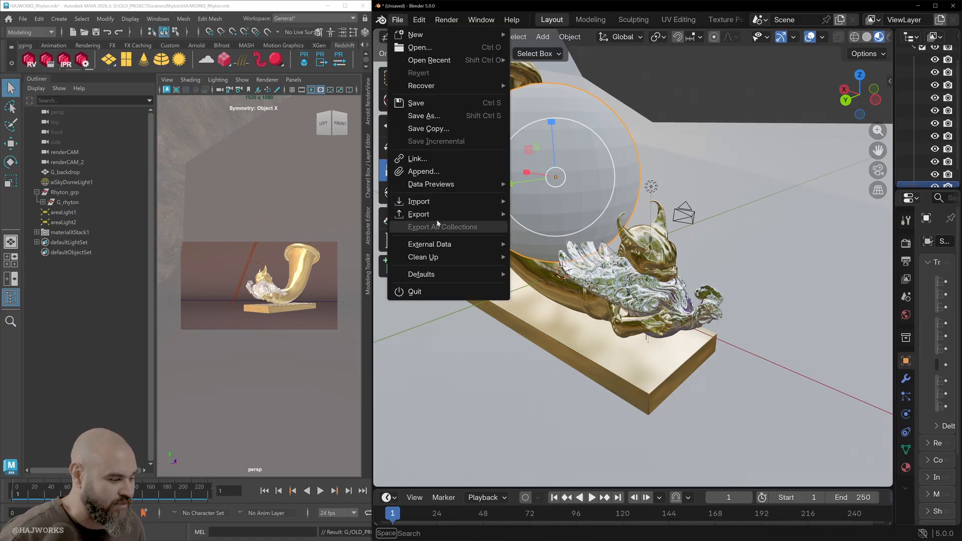
pyautogui.moveTo(441, 219)
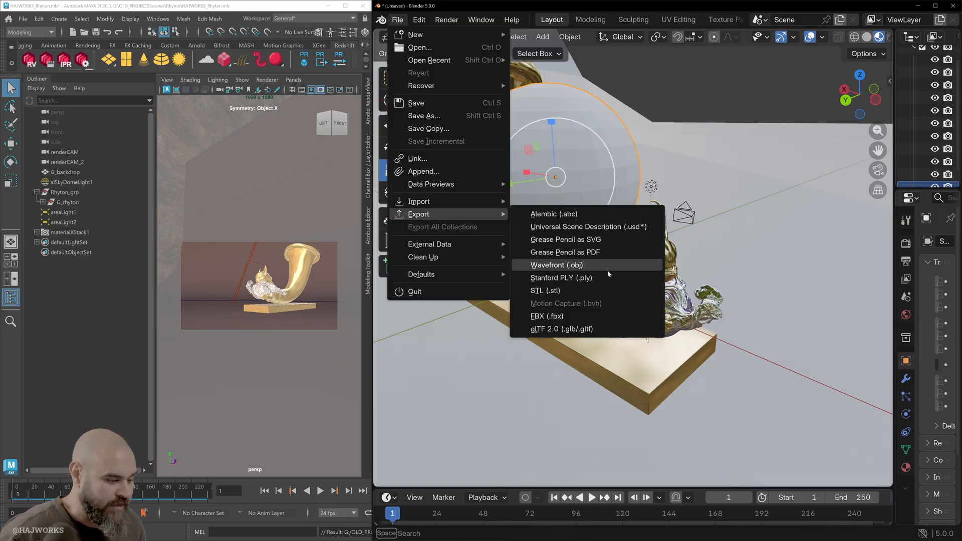
pyautogui.click(582, 315)
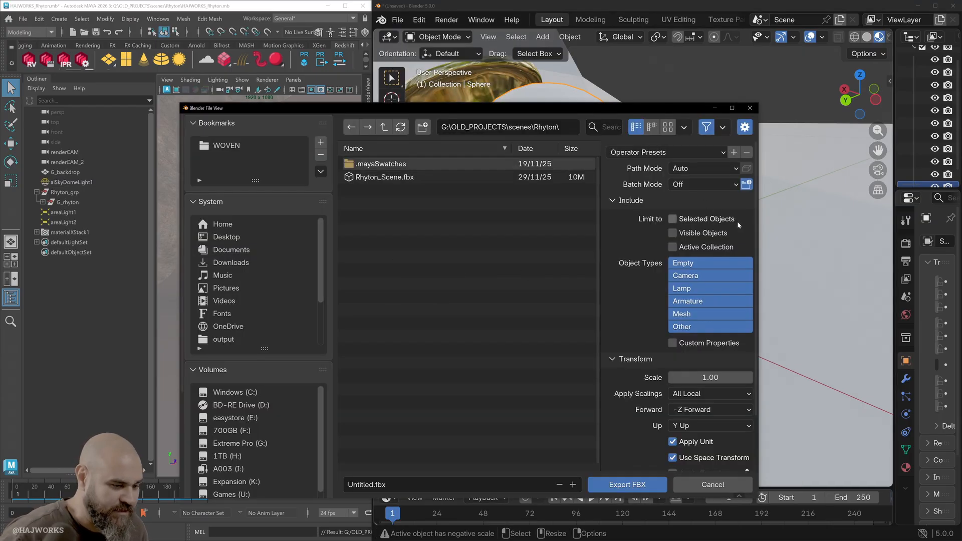
pyautogui.click(675, 219)
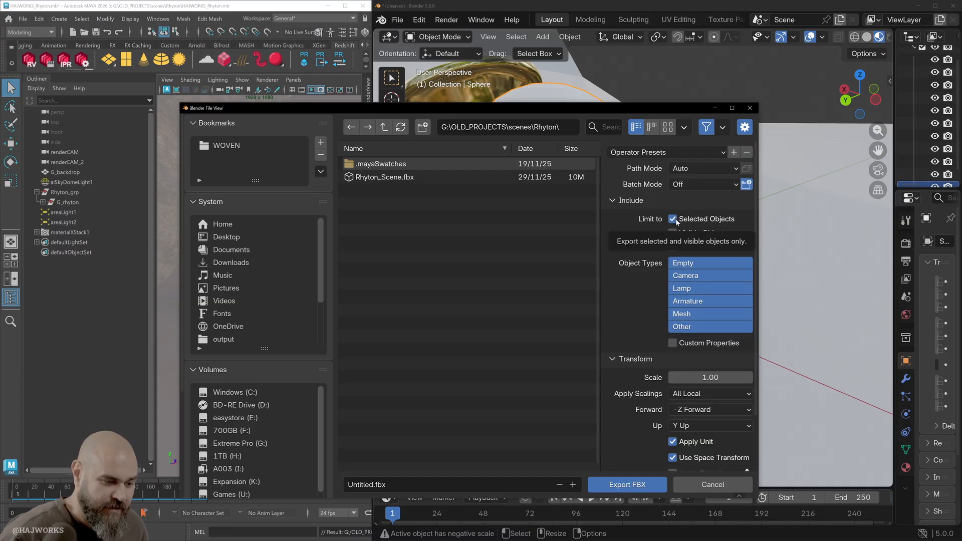
pyautogui.moveTo(621, 108); pyautogui.dragTo(621, 76)
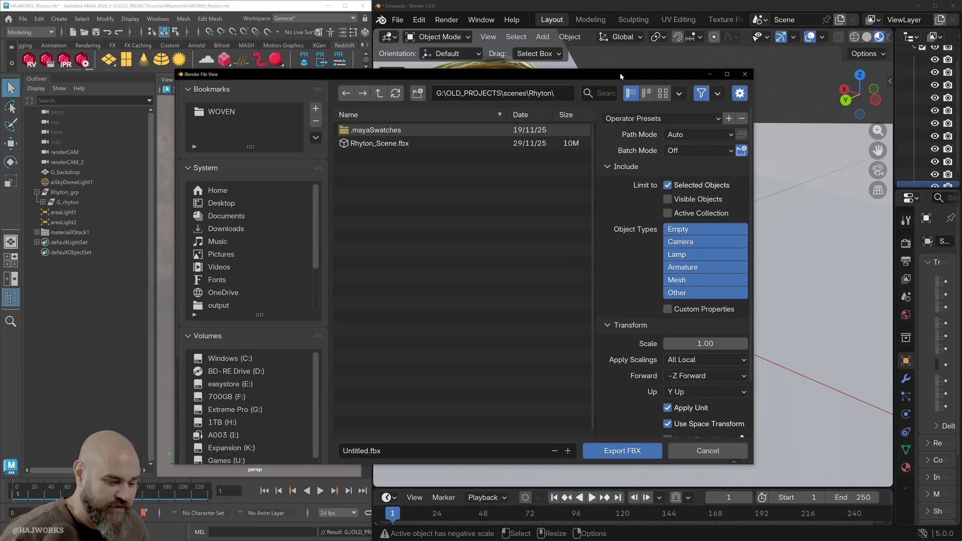
pyautogui.click(379, 451)
pyautogui.write('Sphere')
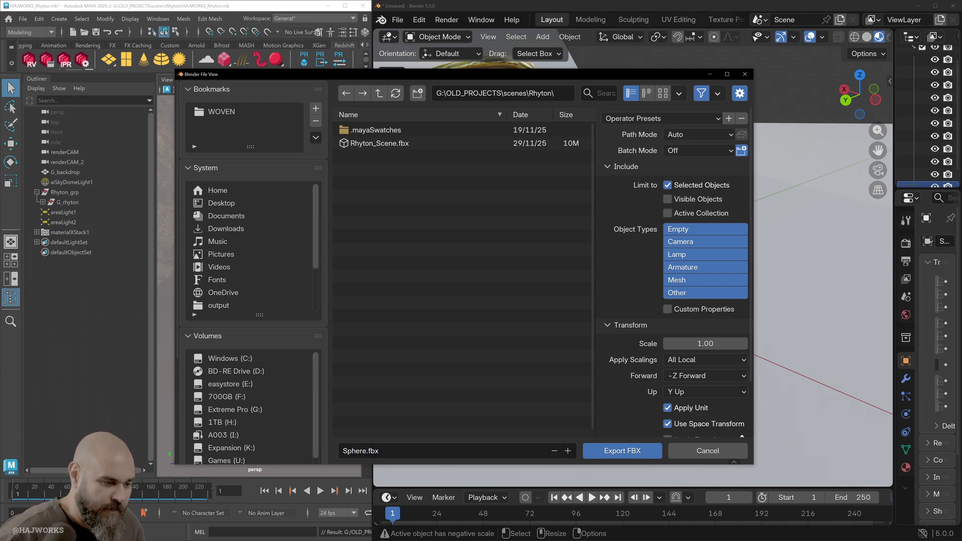
pyautogui.click(622, 451)
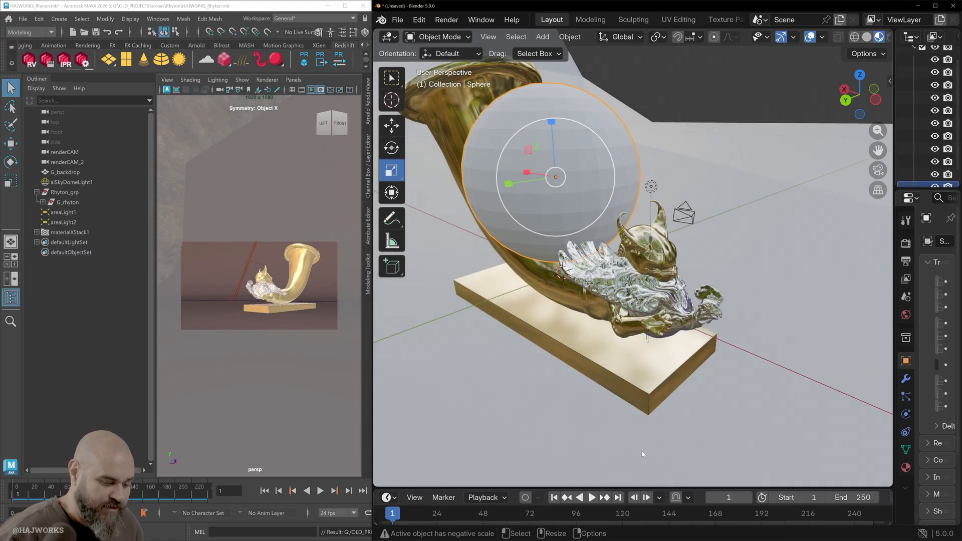
# Switch to Maya, import Sphere.fbx from the Rhyton scenes folder and frame the imported sphere in the viewport.
pyautogui.click(24, 19)
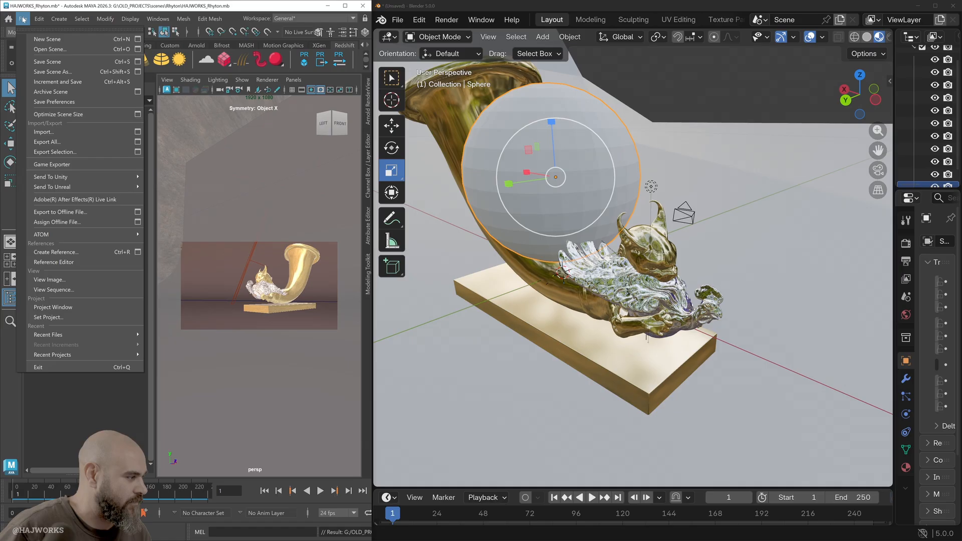
pyautogui.click(45, 132)
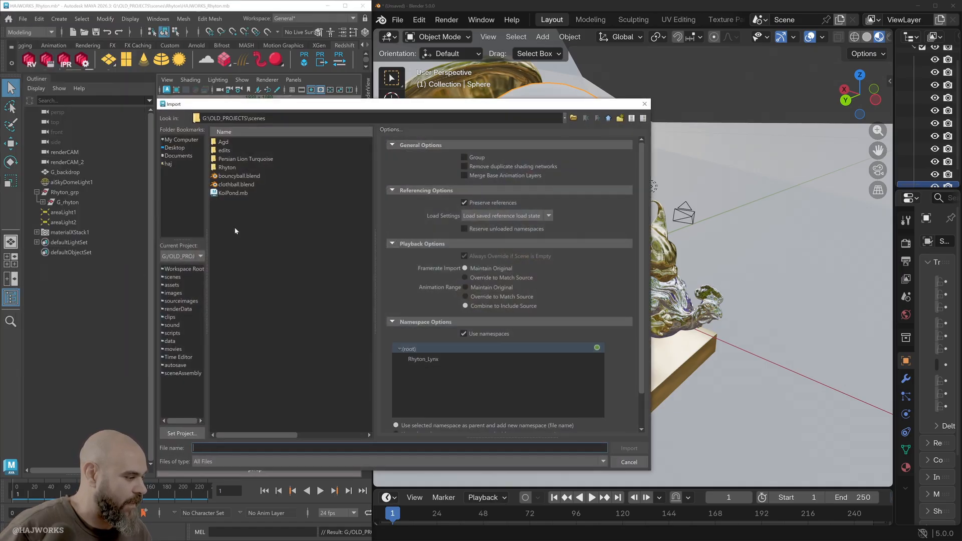
pyautogui.doubleClick(265, 167)
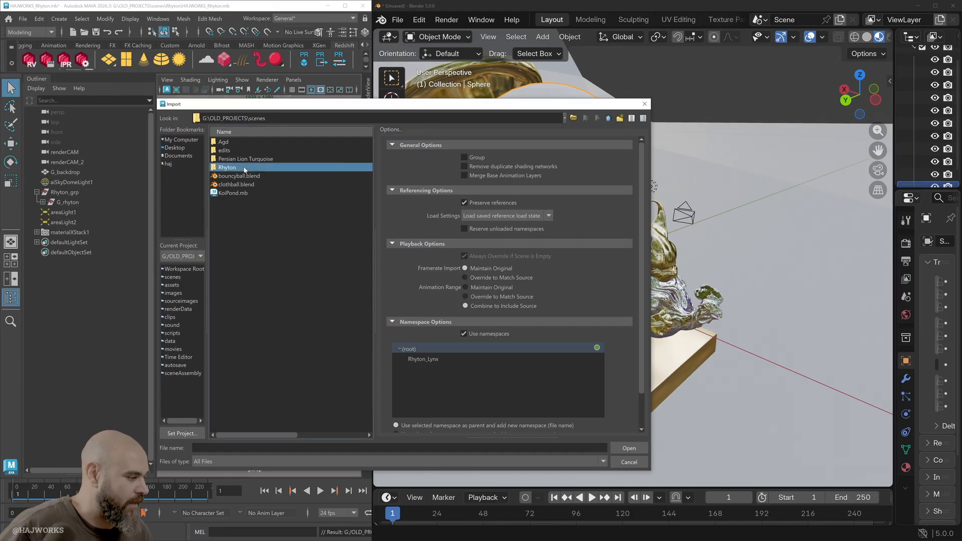
pyautogui.doubleClick(241, 168)
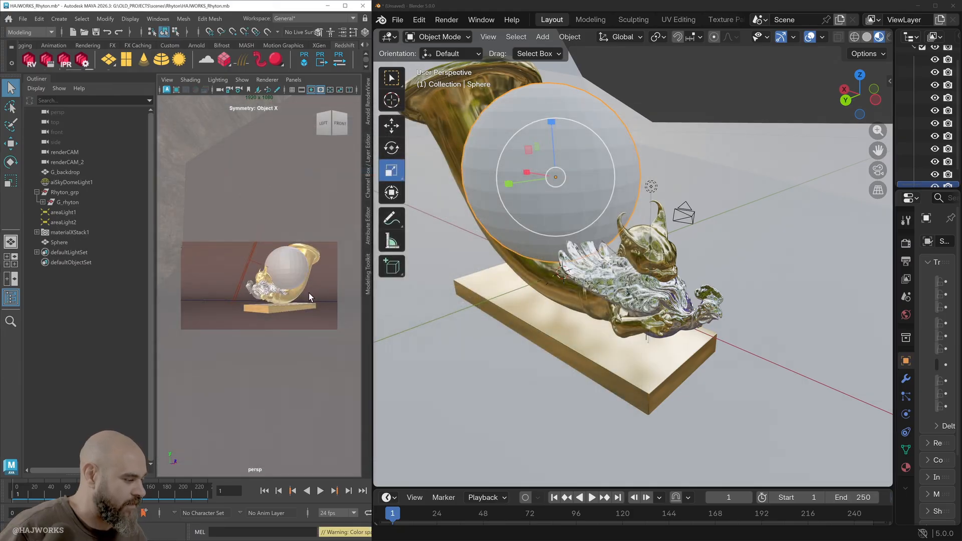
pyautogui.click(288, 262)
pyautogui.press('f')
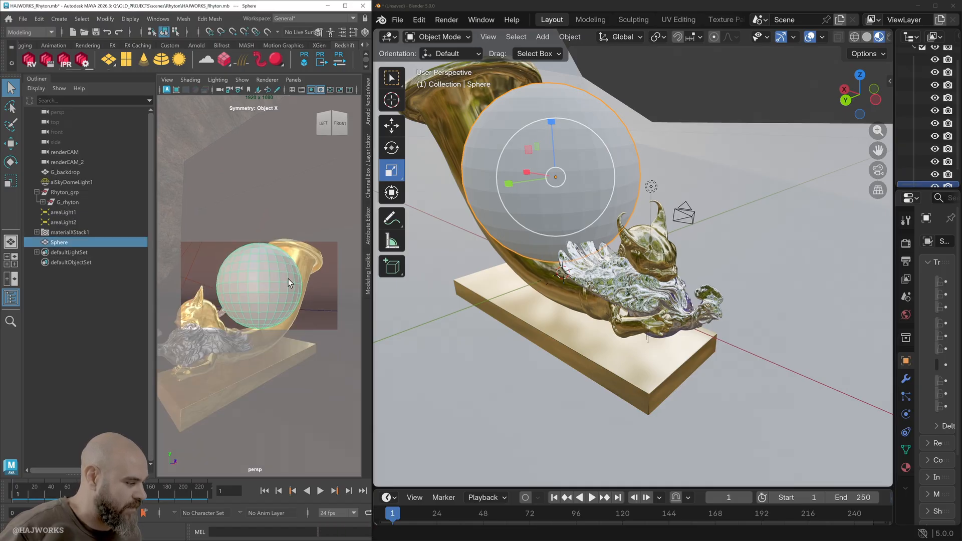
# Switch back to Blender, widen its outliner and properties area, and look through the scene camera.
pyautogui.click(878, 170)
pyautogui.moveTo(892, 170); pyautogui.dragTo(707, 170)
pyautogui.press('`')
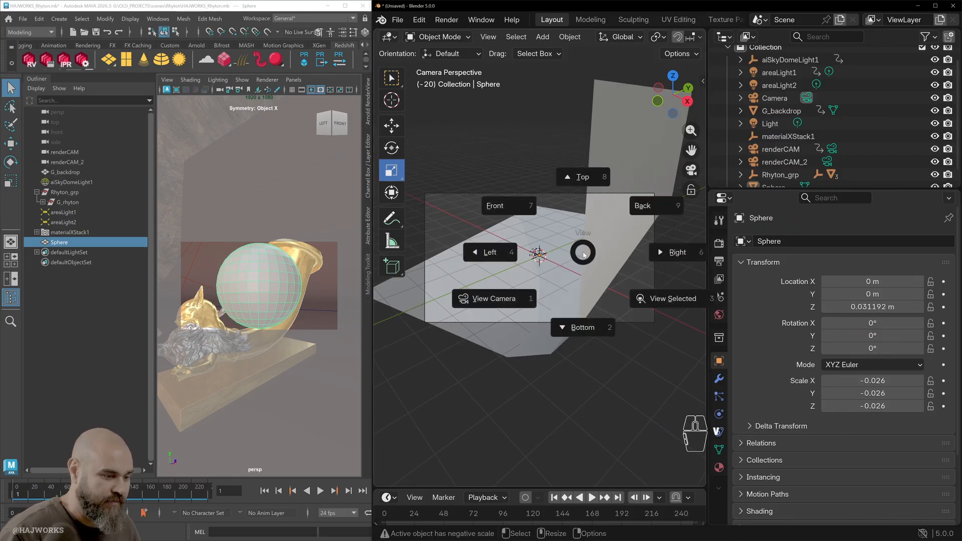
pyautogui.press('1')
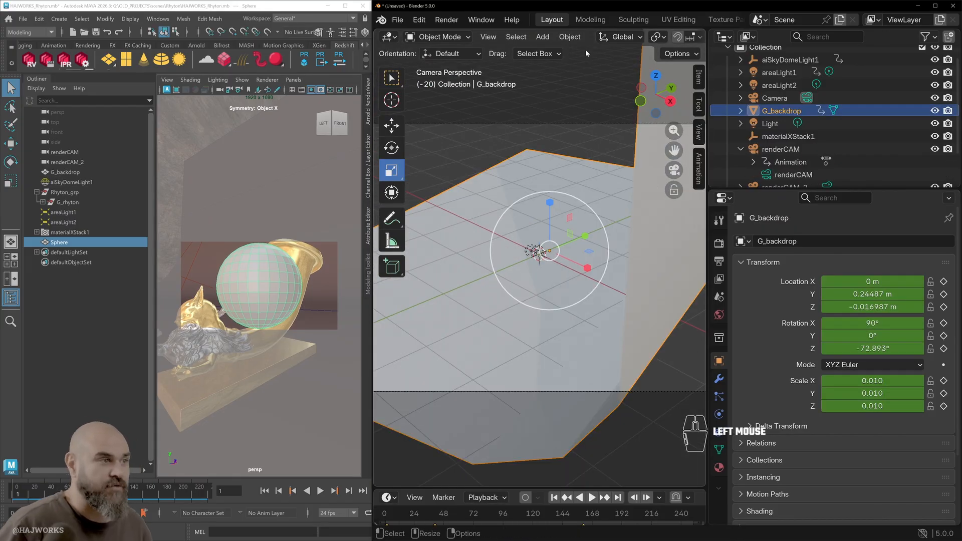
# Enlarge Blender to full screen and, with Camera to View locked, move the camera in close on the horn figure.
pyautogui.click(934, 5)
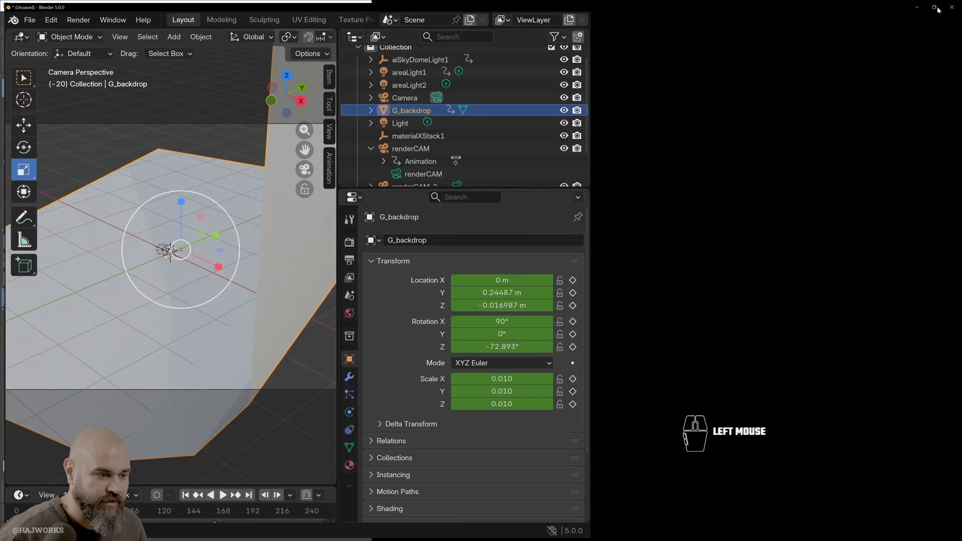
pyautogui.moveTo(547, 198); pyautogui.dragTo(738, 205)
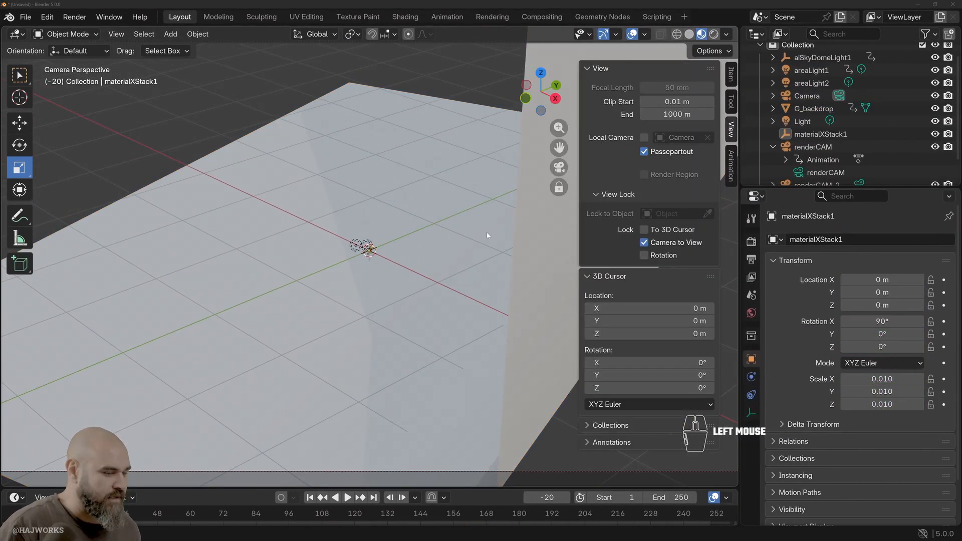
pyautogui.scroll(5, 405, 298)
pyautogui.keyDown('alt'); pyautogui.moveTo(399, 216); pyautogui.dragTo(554, 212); pyautogui.keyUp('alt')
pyautogui.keyDown('alt'); pyautogui.moveTo(554, 213); pyautogui.dragTo(554, 354, button='middle'); pyautogui.keyUp('alt')
pyautogui.keyDown('alt'); pyautogui.moveTo(505, 327); pyautogui.dragTo(534, 367, button='right'); pyautogui.keyUp('alt')
pyautogui.keyDown('alt'); pyautogui.moveTo(534, 368); pyautogui.dragTo(516, 352, button='middle'); pyautogui.keyUp('alt')
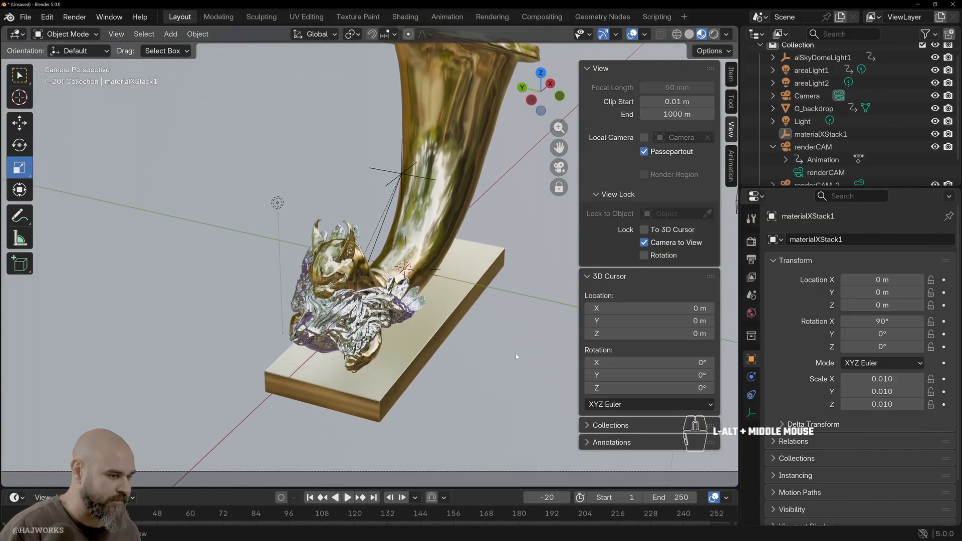
pyautogui.keyDown('alt'); pyautogui.moveTo(516, 352); pyautogui.dragTo(535, 353); pyautogui.keyUp('alt')
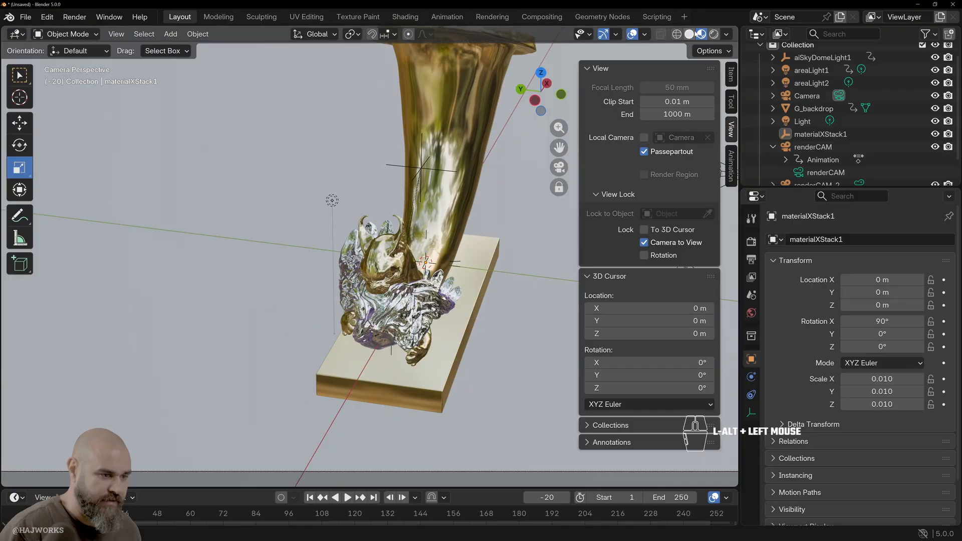
# Set the viewport shading to Rendered and pull the camera back to show the whole horn figure and its shadow.
pyautogui.click(713, 34)
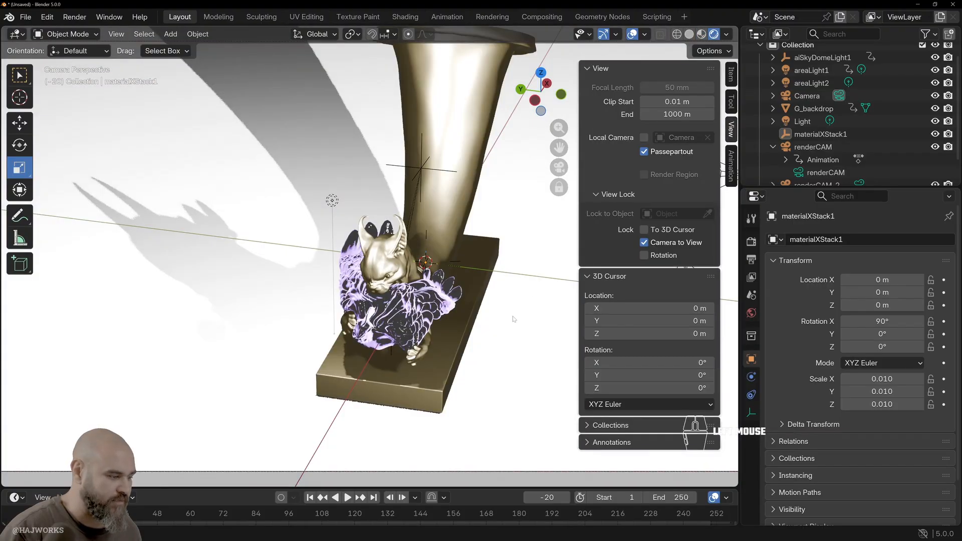
pyautogui.scroll(-4, 513, 319)
pyautogui.keyDown('alt'); pyautogui.moveTo(513, 322); pyautogui.dragTo(577, 297); pyautogui.keyUp('alt')
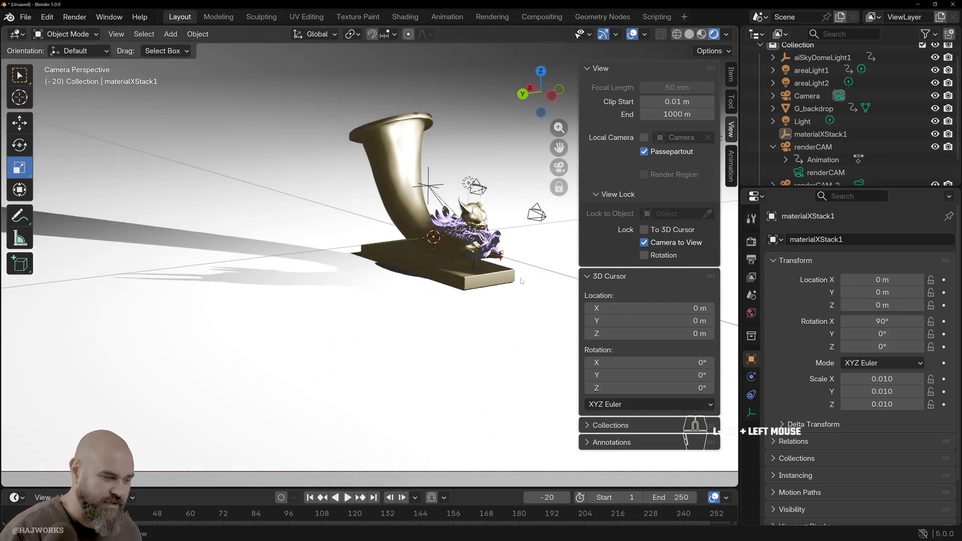
pyautogui.keyDown('alt'); pyautogui.moveTo(521, 281); pyautogui.dragTo(501, 320, button='middle'); pyautogui.keyUp('alt')
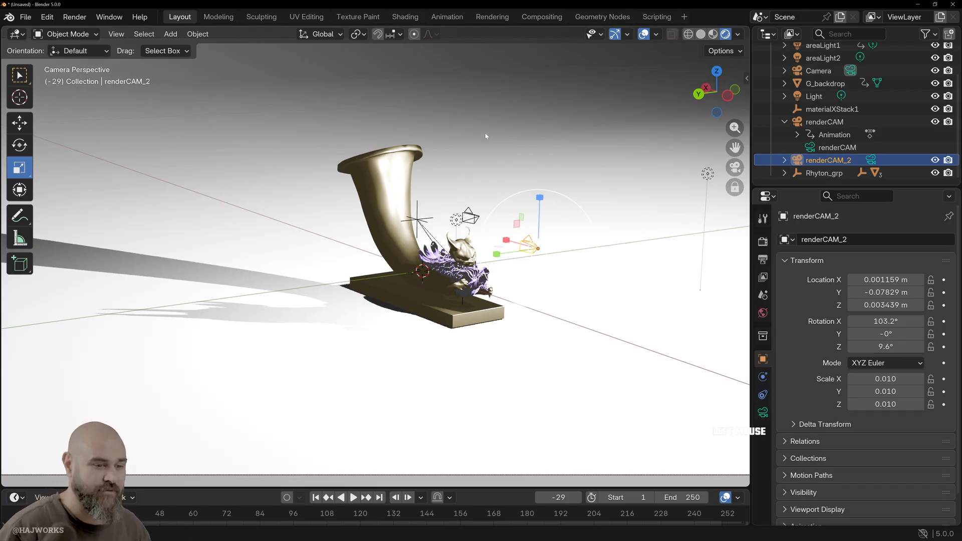
# Check Camera, renderCAM and renderCAM_2 by selecting each in the outliner.
pyautogui.click(827, 73)
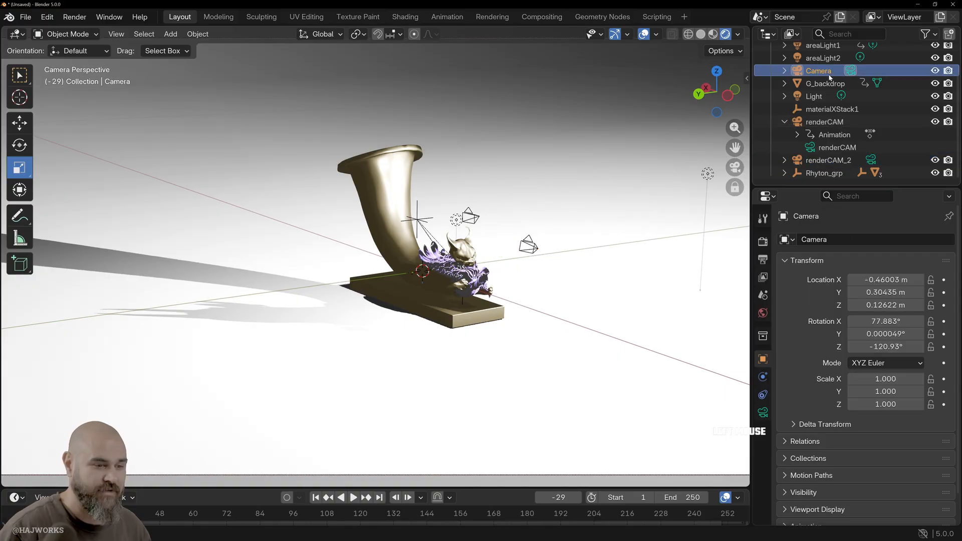
pyautogui.click(821, 122)
pyautogui.click(827, 160)
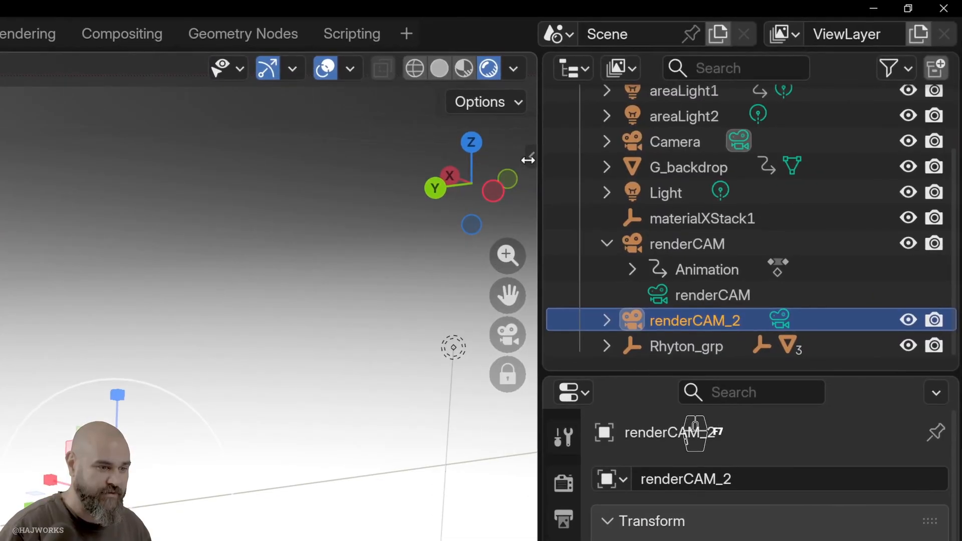
# Show the viewport's View settings, enable Local Camera and assign renderCAM to it.
pyautogui.click(528, 158)
pyautogui.moveTo(528, 157); pyautogui.dragTo(423, 167)
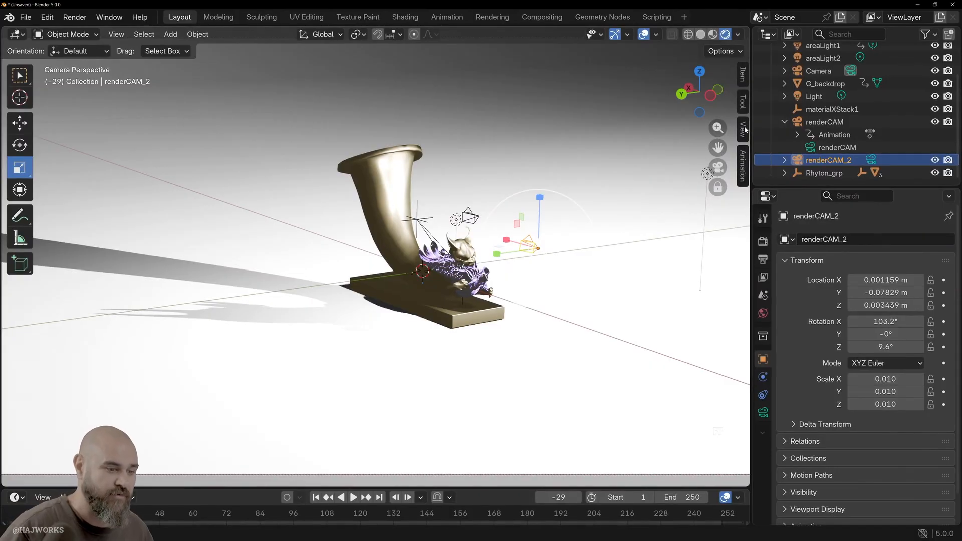
pyautogui.click(743, 130)
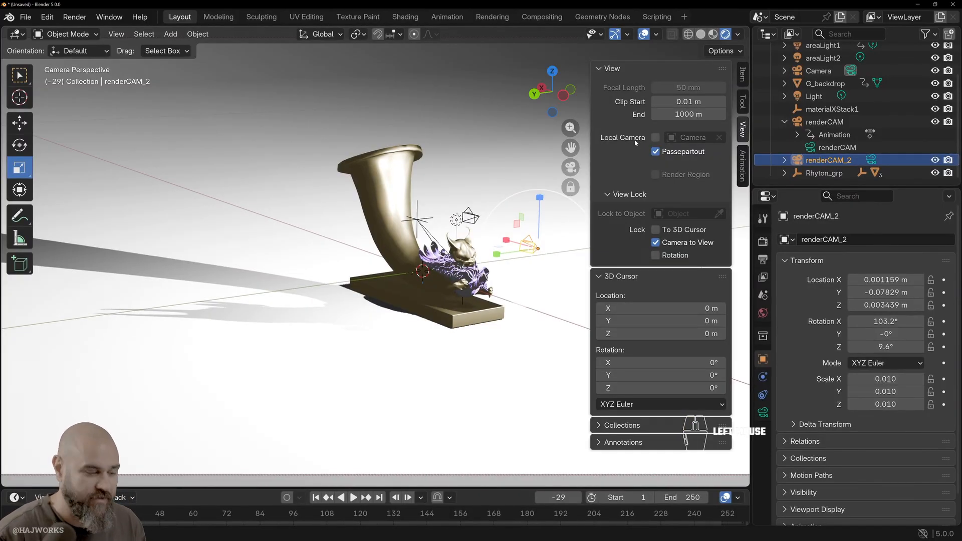
pyautogui.click(655, 138)
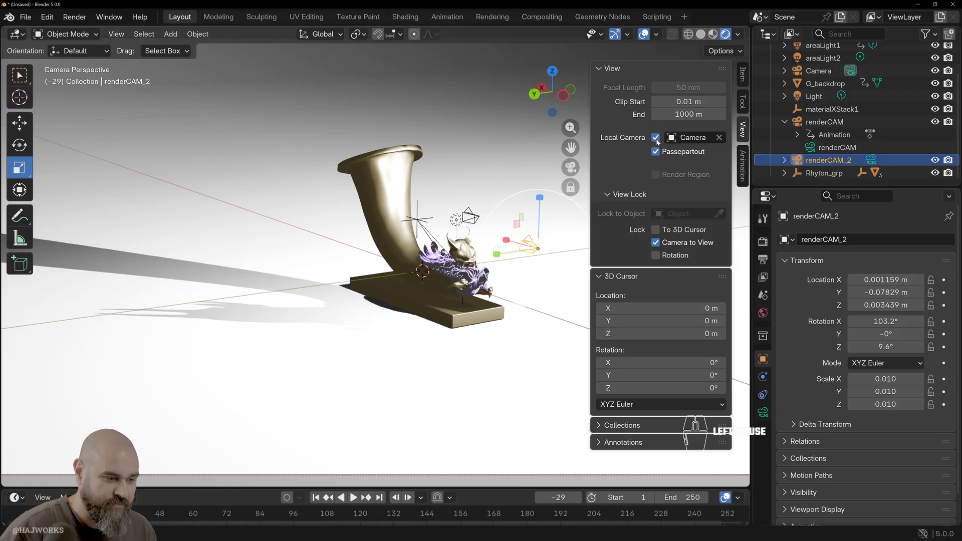
pyautogui.click(694, 139)
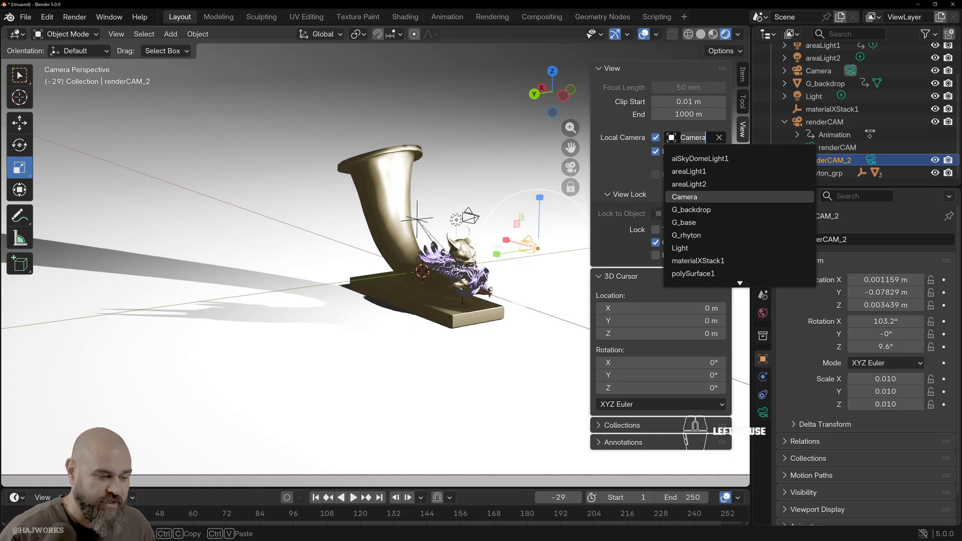
pyautogui.scroll(-1, 739, 260)
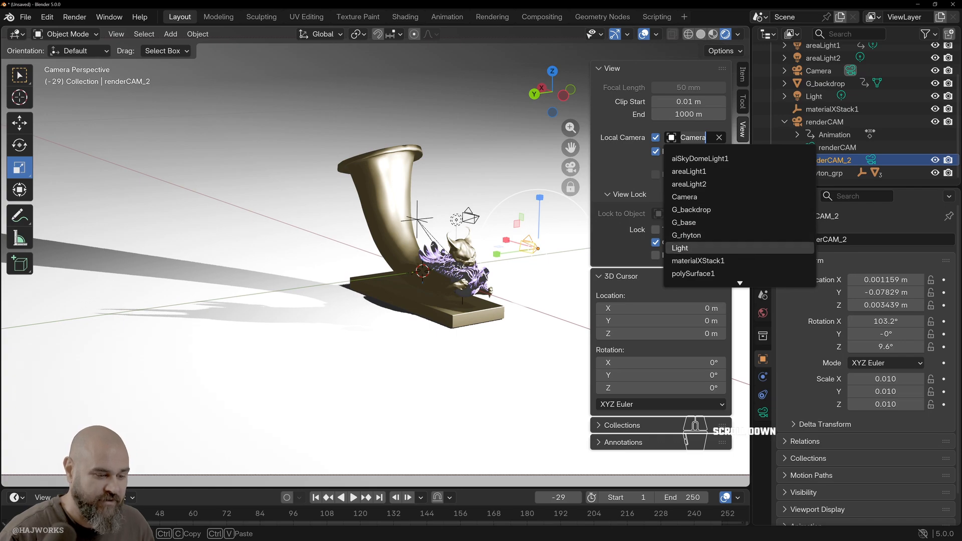
pyautogui.scroll(-6, 740, 248)
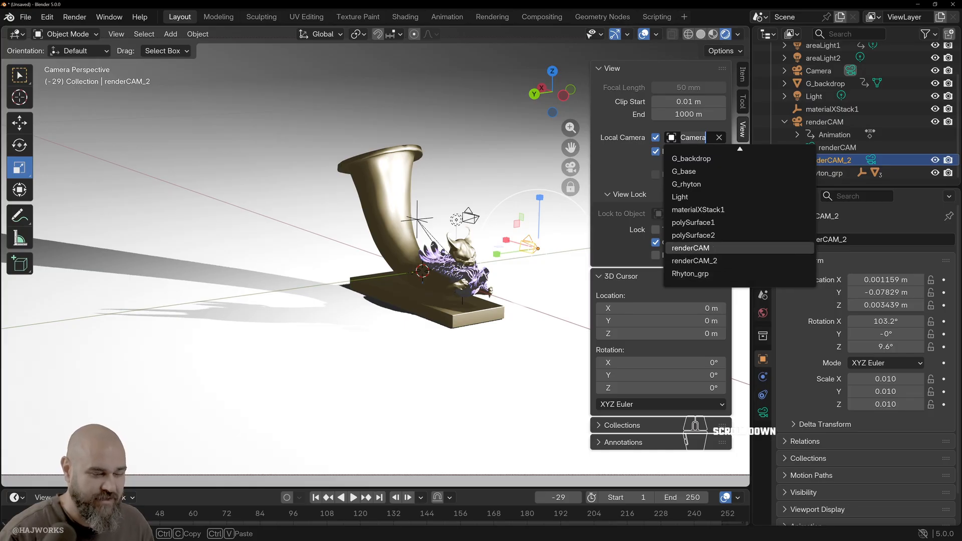
pyautogui.click(709, 248)
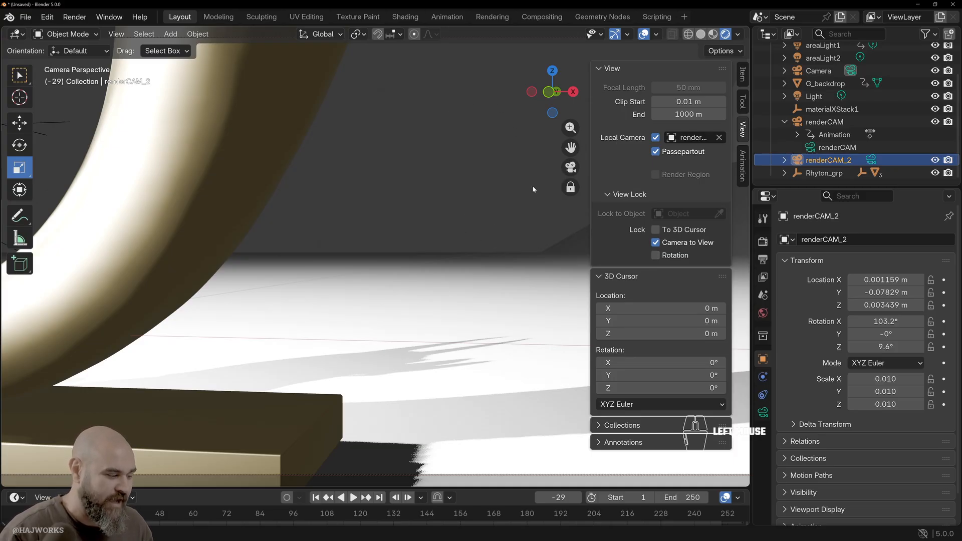
# Switch the local camera to renderCAM_2, scrub the timeline to frame -43 and show the whole camera frame.
pyautogui.click(694, 137)
pyautogui.scroll(-4, 712, 274)
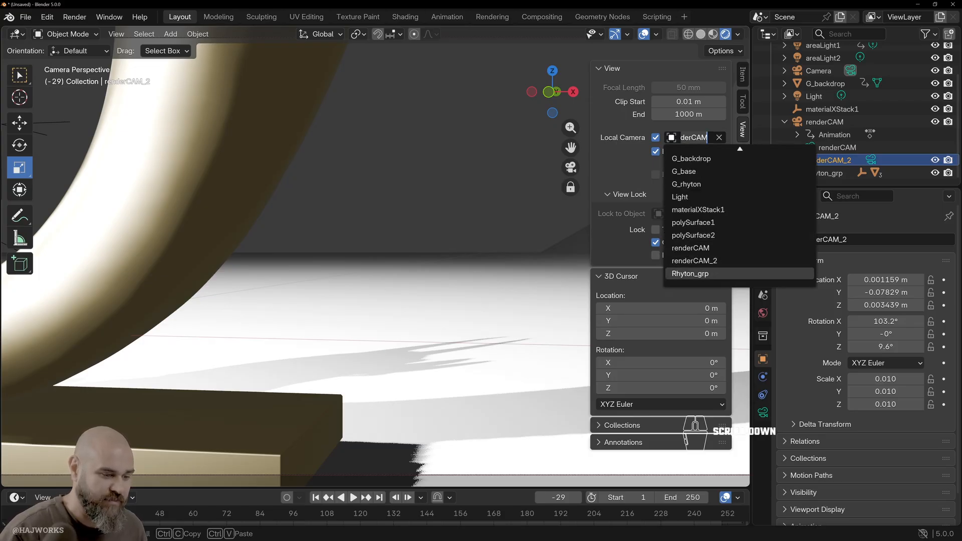
pyautogui.click(694, 261)
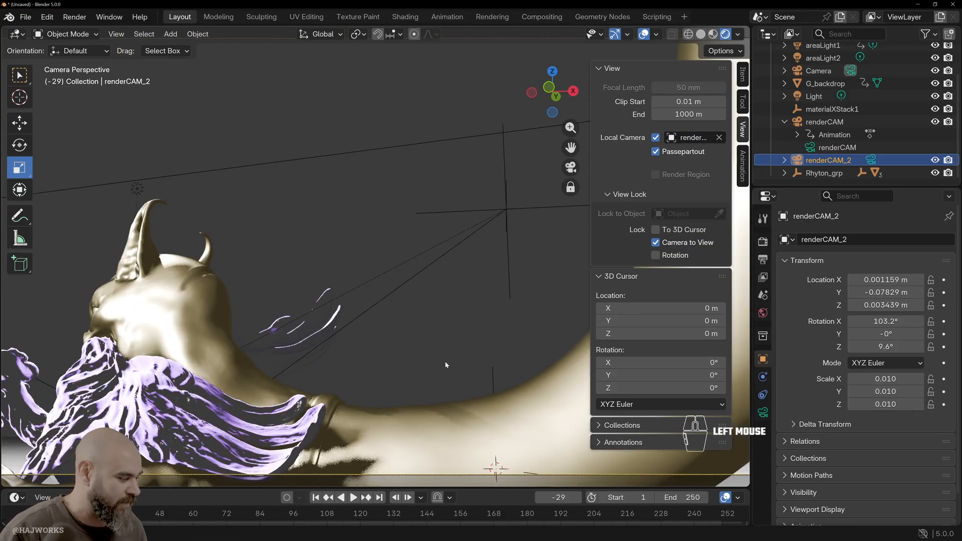
pyautogui.moveTo(65, 519); pyautogui.dragTo(658, 523)
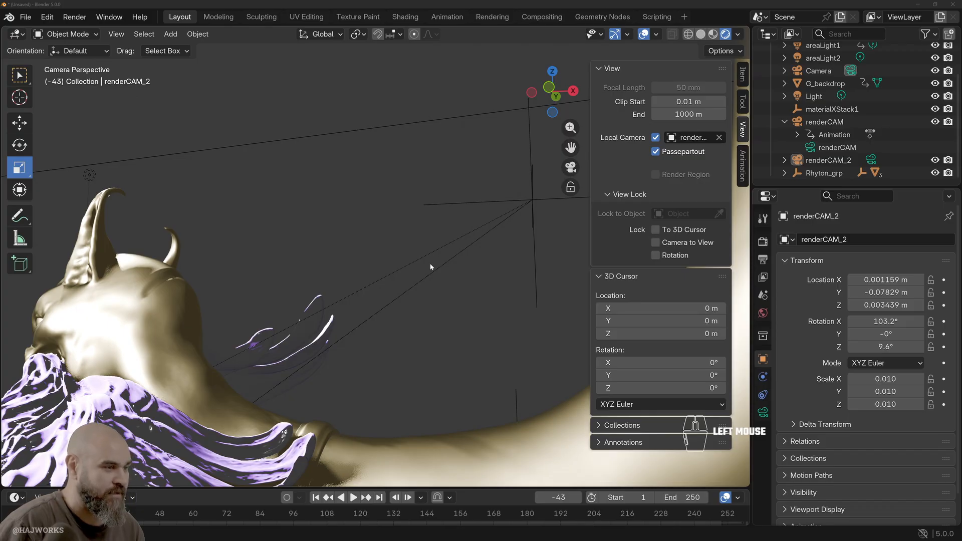
pyautogui.scroll(-6, 429, 263)
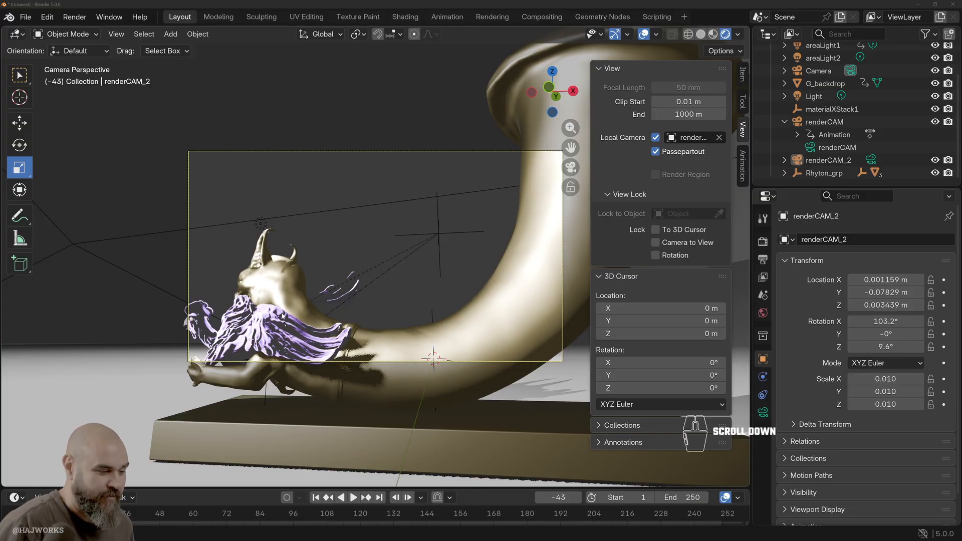
# Orbit out of the camera view, return to it and reselect renderCAM_2 as the local camera.
pyautogui.keyDown('alt'); pyautogui.moveTo(351, 250); pyautogui.dragTo(395, 252); pyautogui.keyUp('alt')
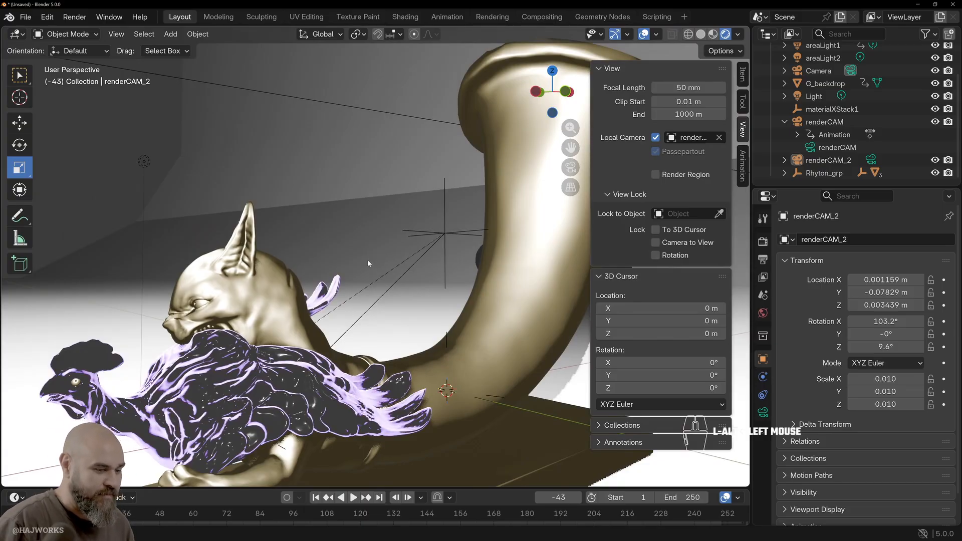
pyautogui.press('v')
pyautogui.press('1')
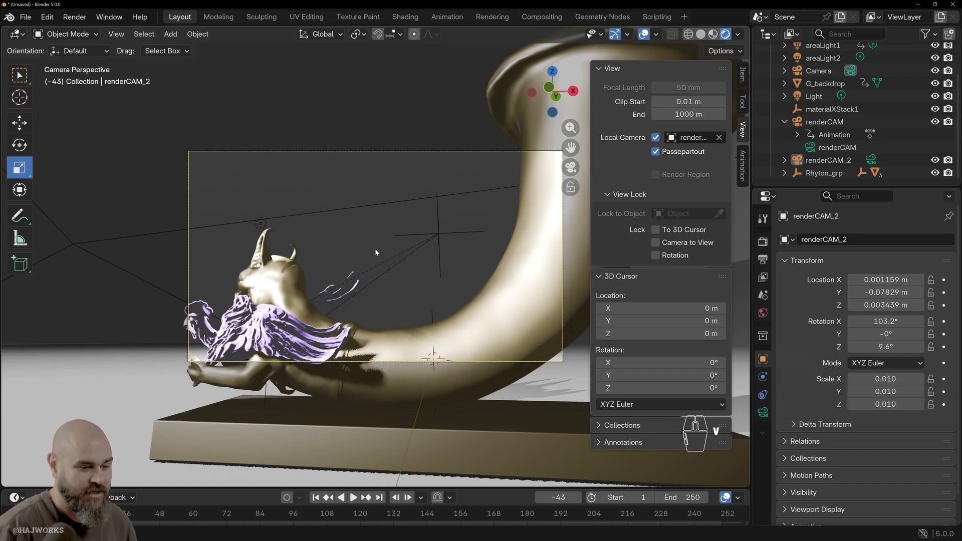
pyautogui.click(694, 137)
pyautogui.scroll(-9, 726, 226)
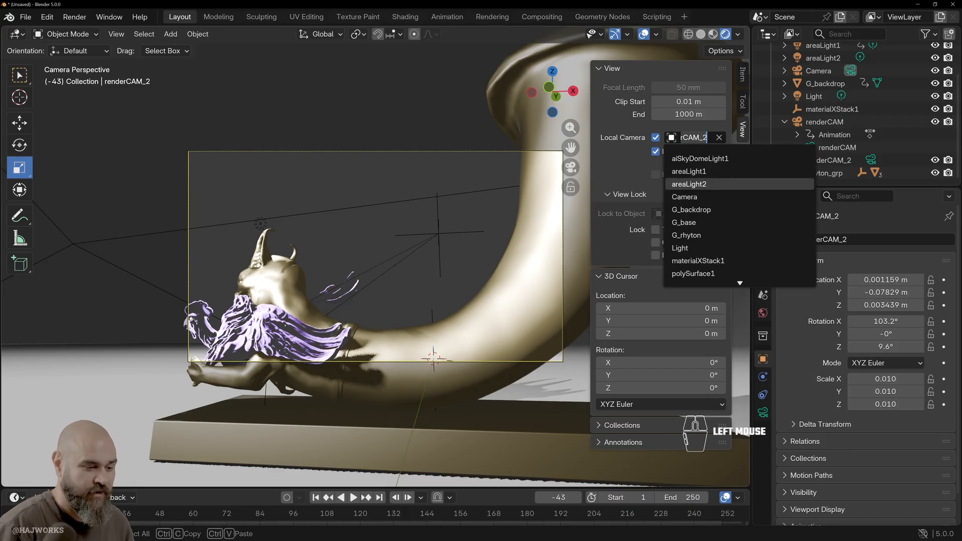
pyautogui.scroll(-3, 712, 215)
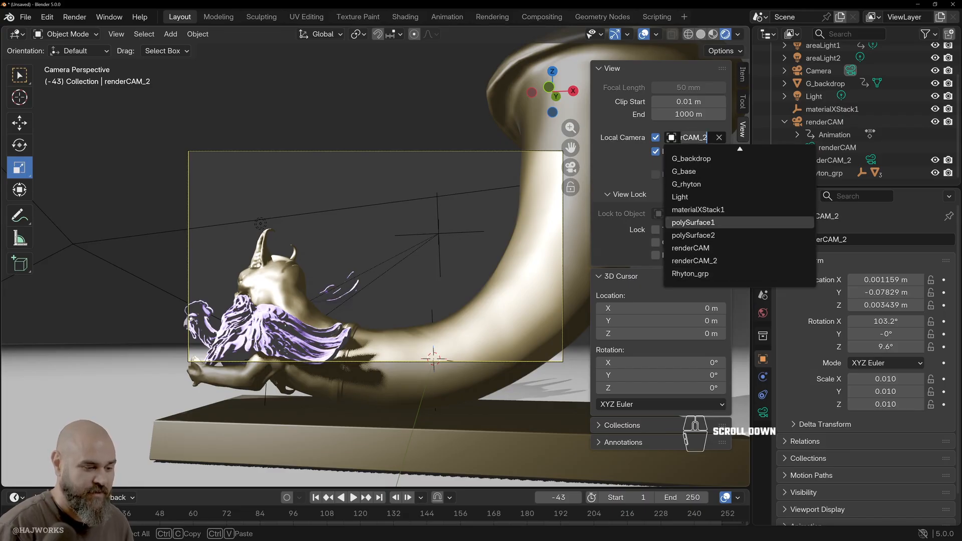
pyautogui.click(711, 262)
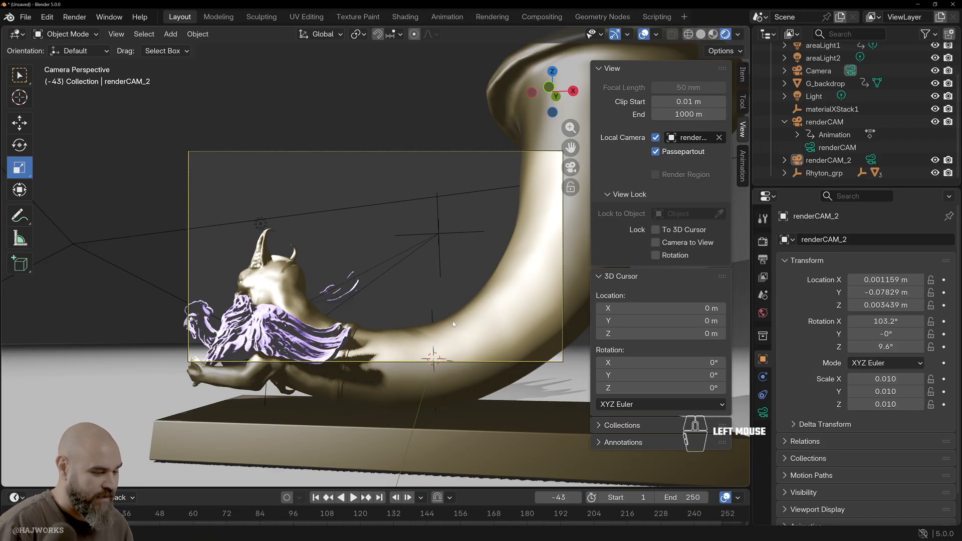
# Lock Camera to View and orbit renderCAM_2 around to view the horned head and bird from the front.
pyautogui.click(656, 243)
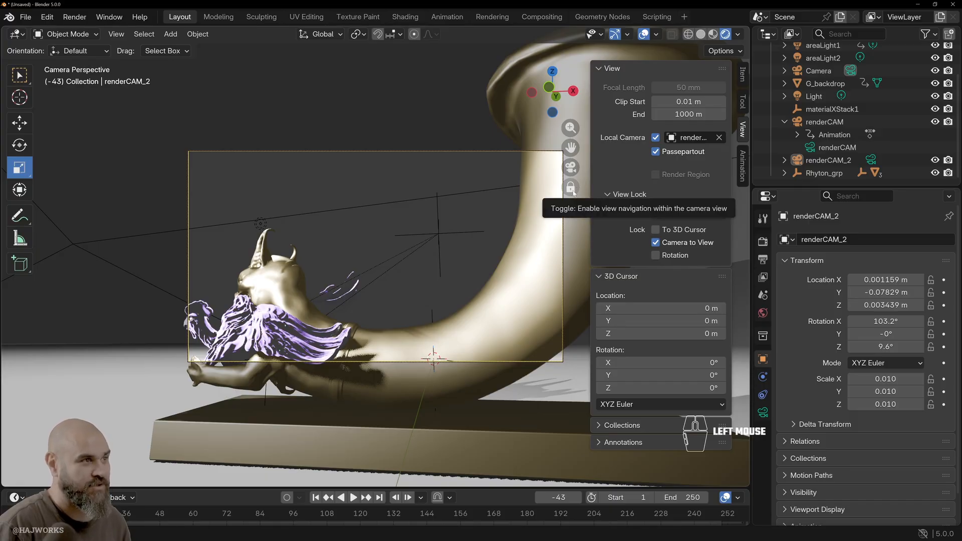
pyautogui.click(654, 242)
pyautogui.click(654, 242)
pyautogui.click(655, 243)
pyautogui.click(656, 243)
pyautogui.click(656, 243)
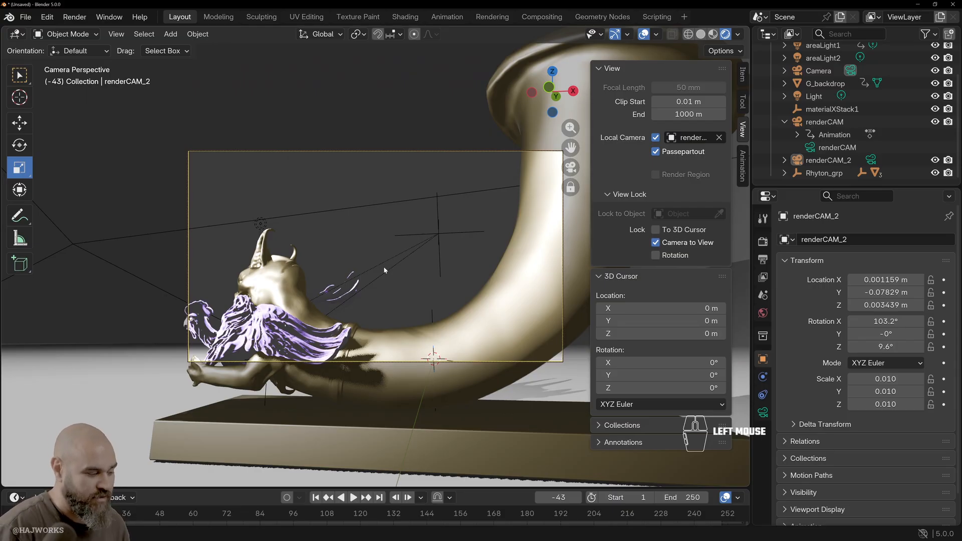
pyautogui.keyDown('alt'); pyautogui.moveTo(402, 257); pyautogui.dragTo(514, 282); pyautogui.keyUp('alt')
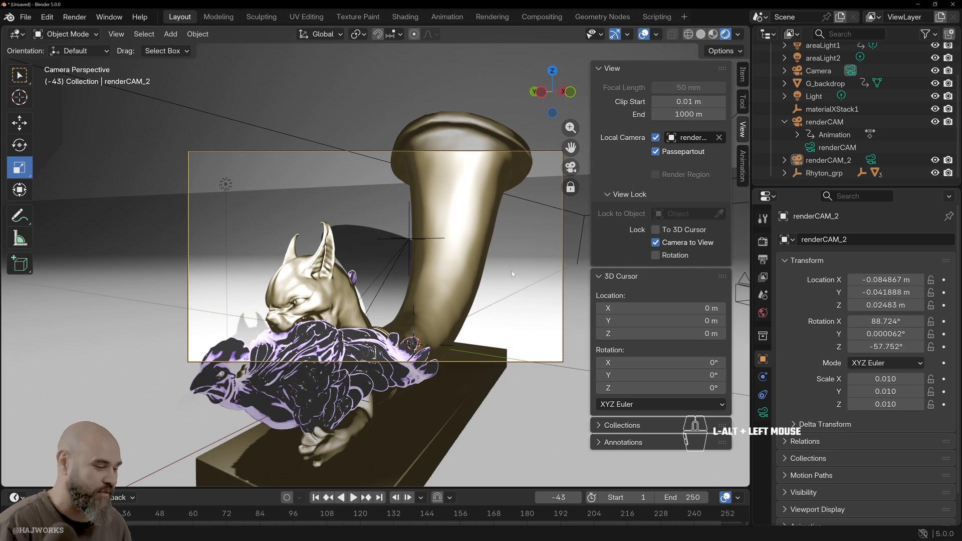
# Unlock Camera to View, orbit freely around the figure and return to the renderCAM_2 view.
pyautogui.click(655, 243)
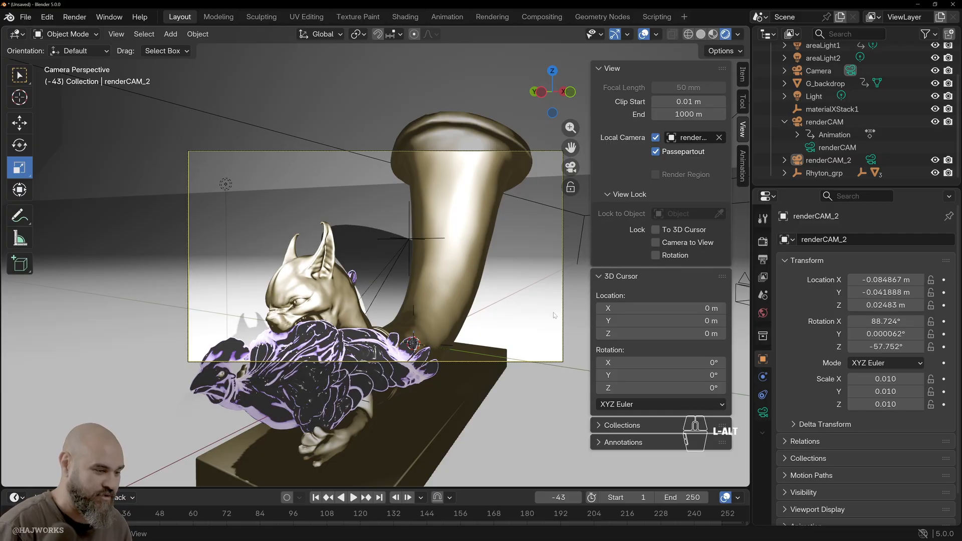
pyautogui.keyDown('alt'); pyautogui.moveTo(564, 297); pyautogui.dragTo(619, 311); pyautogui.keyUp('alt')
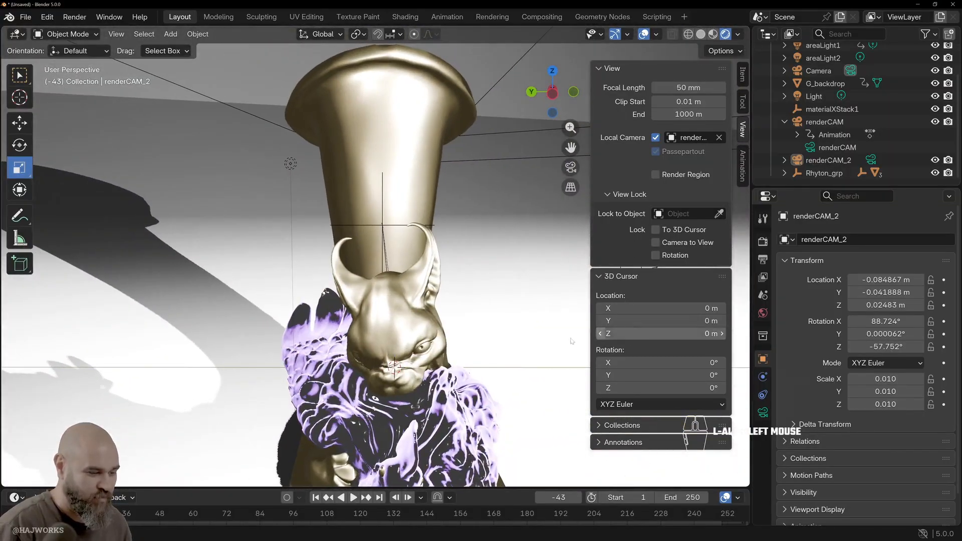
pyautogui.press('`')
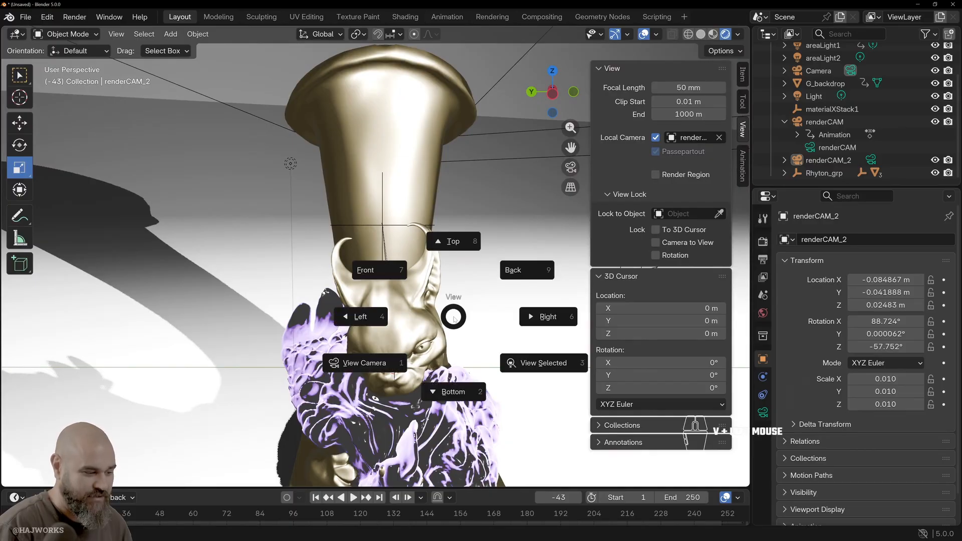
pyautogui.press('v')
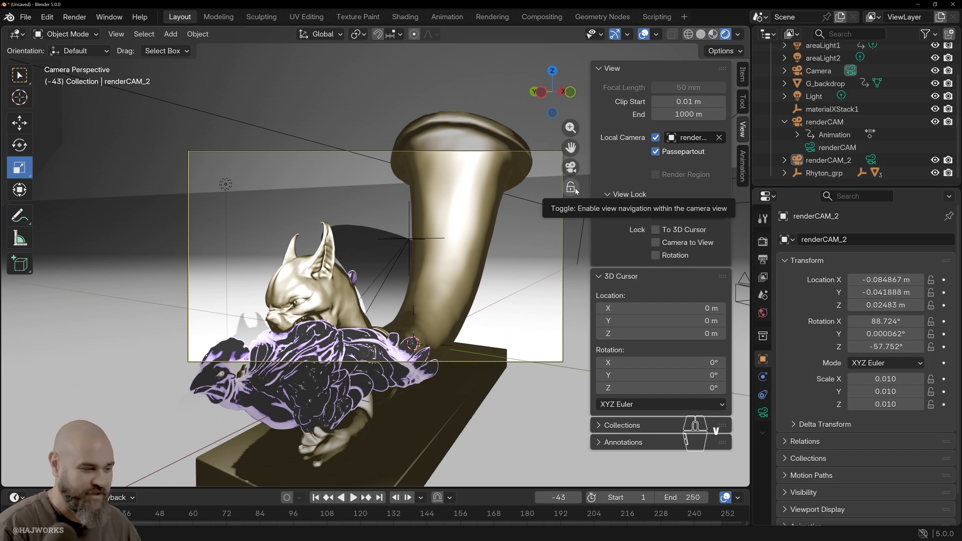
# Switch the local camera to renderCAM, orbit away from it and return to its view.
pyautogui.click(694, 137)
pyautogui.scroll(-3, 691, 261)
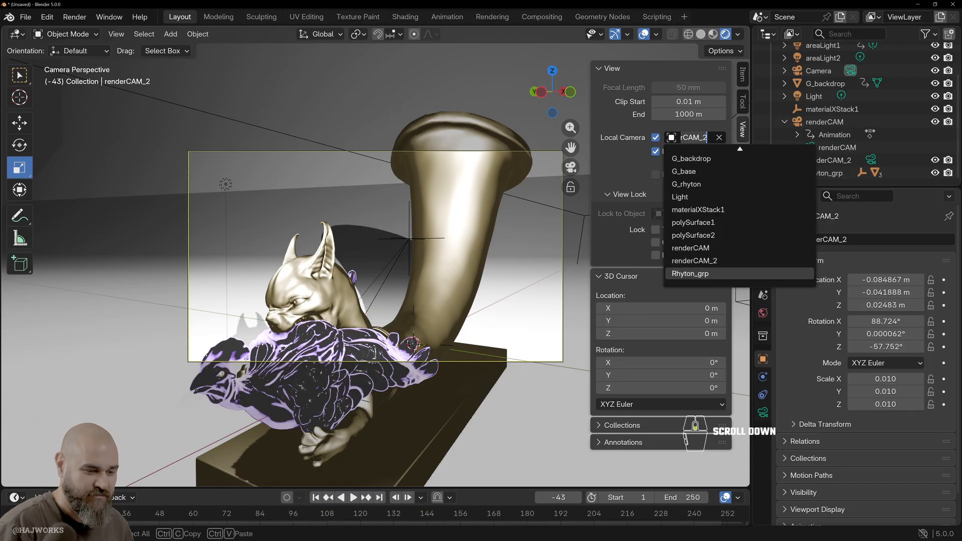
pyautogui.click(702, 248)
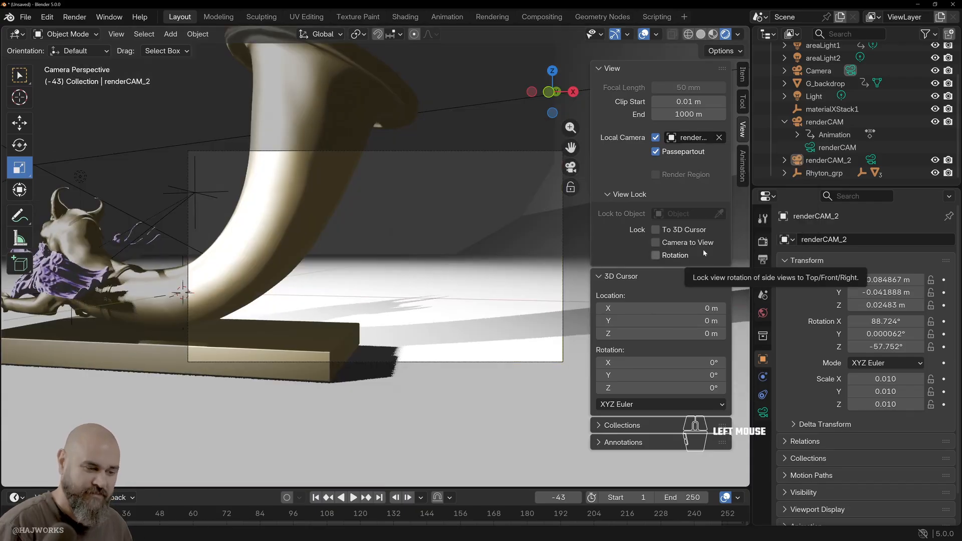
pyautogui.keyDown('alt'); pyautogui.moveTo(496, 281); pyautogui.dragTo(503, 303); pyautogui.keyUp('alt')
pyautogui.press('`')
pyautogui.press('KP_0')
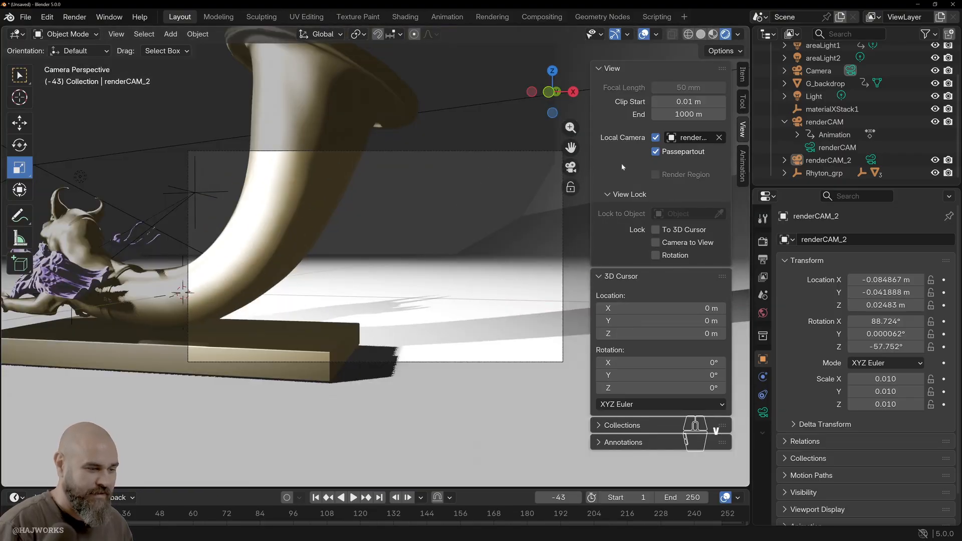
# Lock Camera to View, bring renderCAM in close on the creature's face and unlock the camera again.
pyautogui.click(571, 187)
pyautogui.keyDown('alt'); pyautogui.moveTo(403, 267); pyautogui.dragTo(591, 286); pyautogui.keyUp('alt')
pyautogui.keyDown('alt'); pyautogui.moveTo(534, 289); pyautogui.dragTo(361, 293, button='middle'); pyautogui.keyUp('alt')
pyautogui.moveTo(360, 293)
pyautogui.keyDown('alt'); pyautogui.mouseDown(button='right')
pyautogui.moveTo(349, 294)
pyautogui.moveTo(374, 299)
pyautogui.mouseUp(button='right'); pyautogui.keyUp('alt')
pyautogui.click(571, 187)
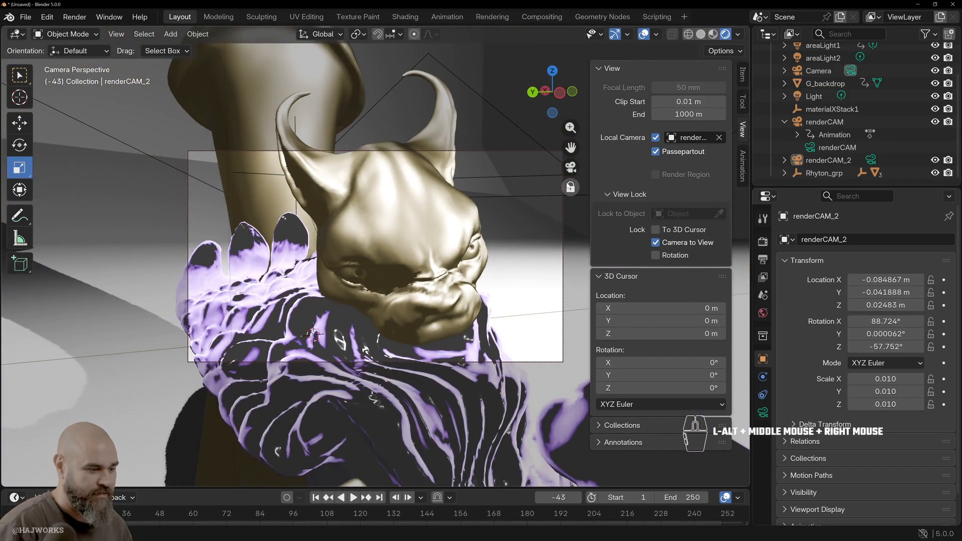
# In Edit Mode on the horn mesh polySurface2, extrude a face loop around the horn just behind the creature's collar.
pyautogui.keyDown('alt'); pyautogui.moveTo(482, 284); pyautogui.dragTo(441, 271, button='right'); pyautogui.keyUp('alt')
pyautogui.keyDown('alt'); pyautogui.moveTo(440, 270); pyautogui.dragTo(231, 259); pyautogui.keyUp('alt')
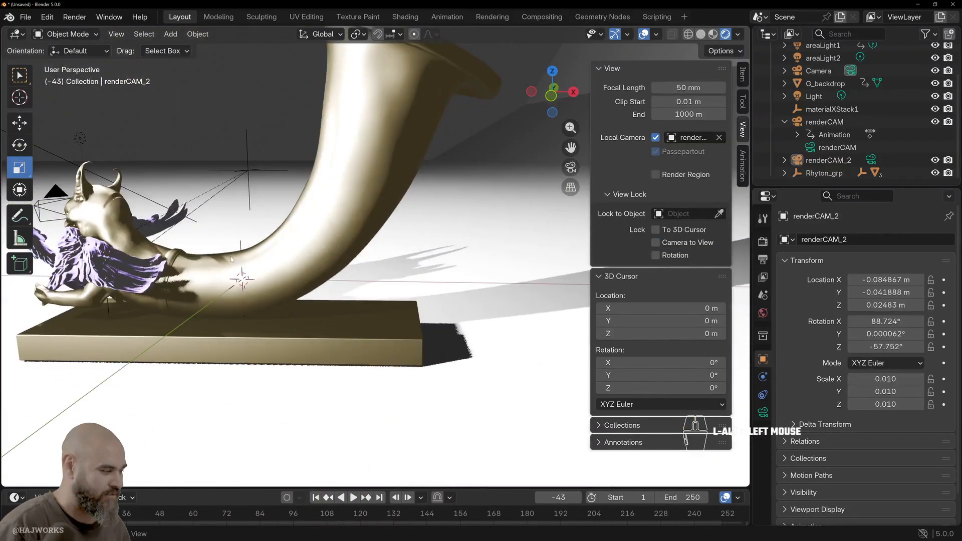
pyautogui.keyDown('alt'); pyautogui.moveTo(231, 259); pyautogui.dragTo(455, 304, button='middle'); pyautogui.keyUp('alt')
pyautogui.click(436, 327)
pyautogui.press('3')
pyautogui.click(435, 328)
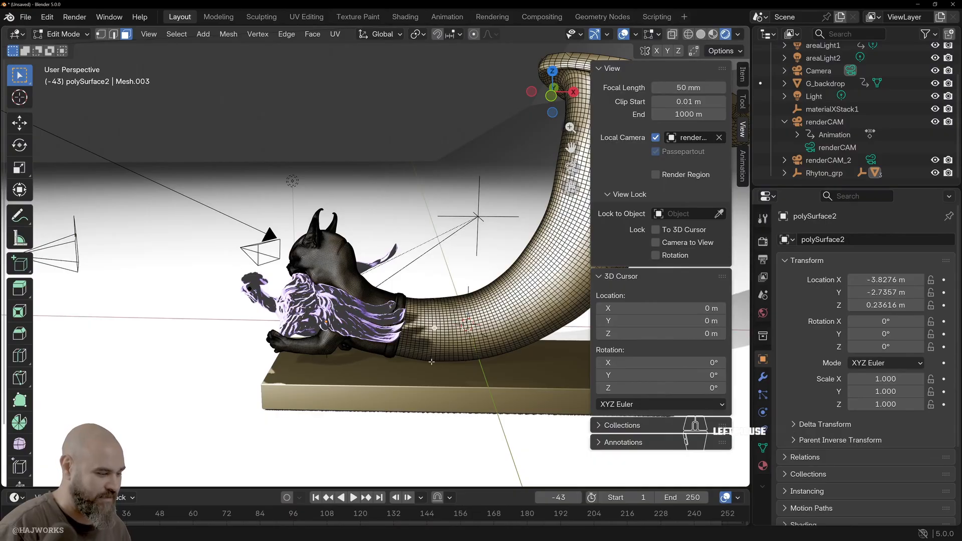
pyautogui.keyDown('alt'); pyautogui.click(435, 343); pyautogui.keyUp('alt')
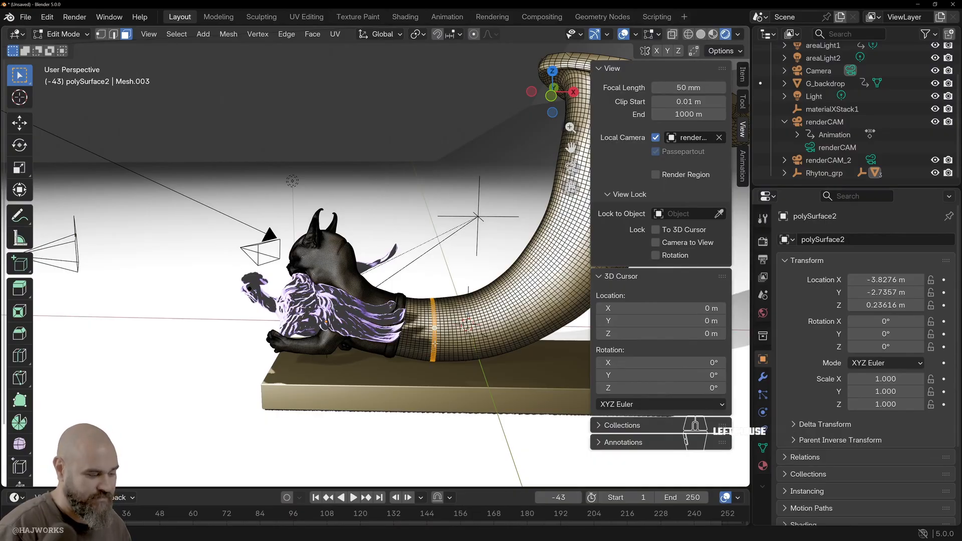
pyautogui.press('e')
pyautogui.hotkey('ctrl', 'e')
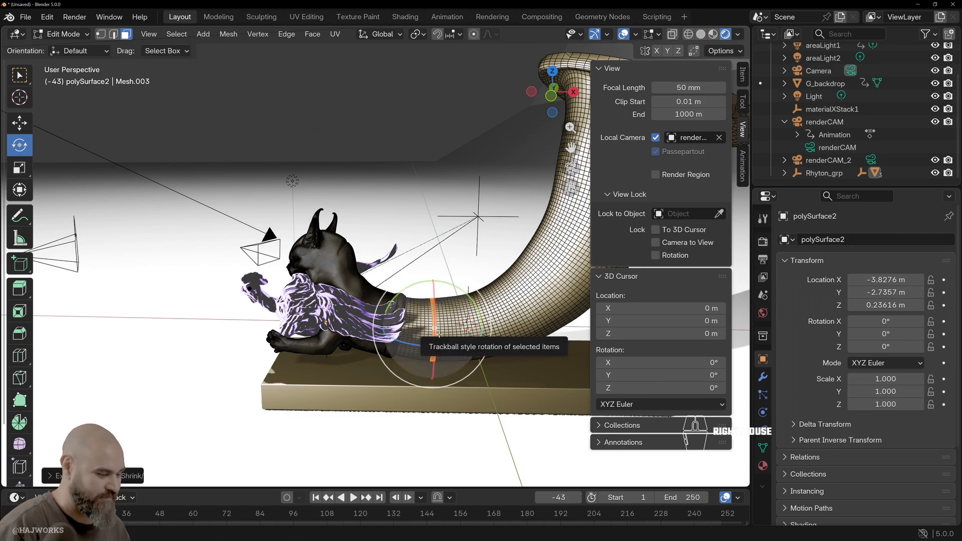
pyautogui.click(464, 248)
pyautogui.keyDown('alt'); pyautogui.moveTo(464, 248); pyautogui.dragTo(547, 345, button='middle'); pyautogui.keyUp('alt')
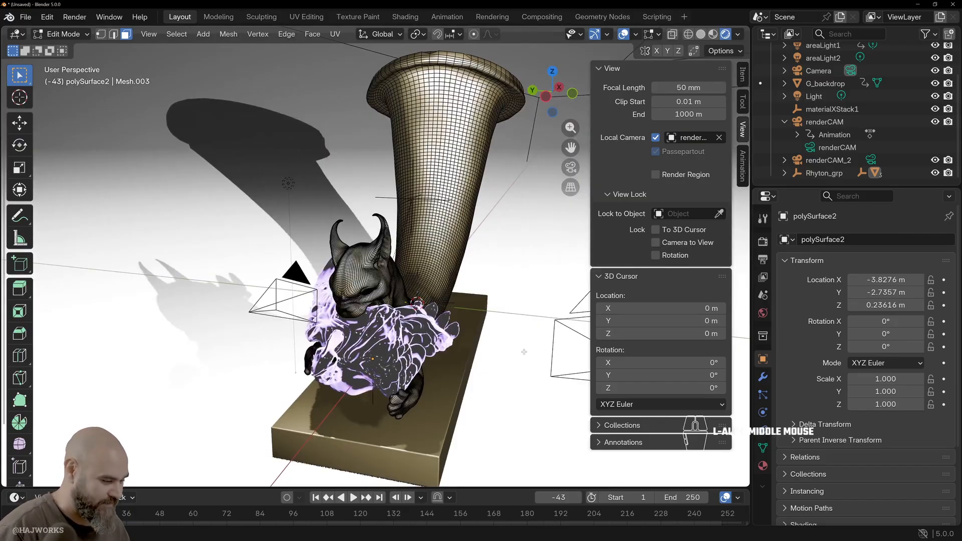
# Return to Object Mode and look through renderCAM, enlarged on the creature's face.
pyautogui.press('Tab')
pyautogui.press('KP_0')
pyautogui.press('`')
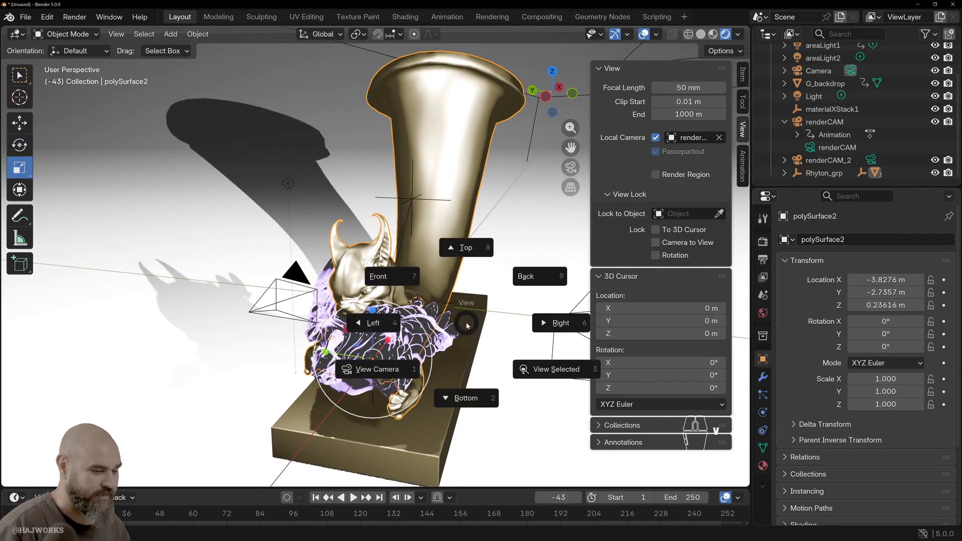
pyautogui.click(465, 324)
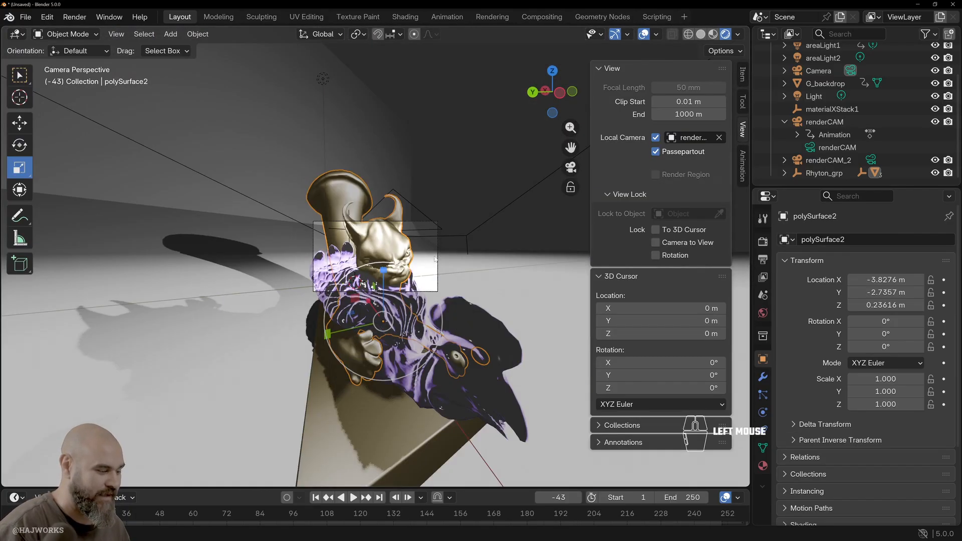
pyautogui.scroll(6, 434, 259)
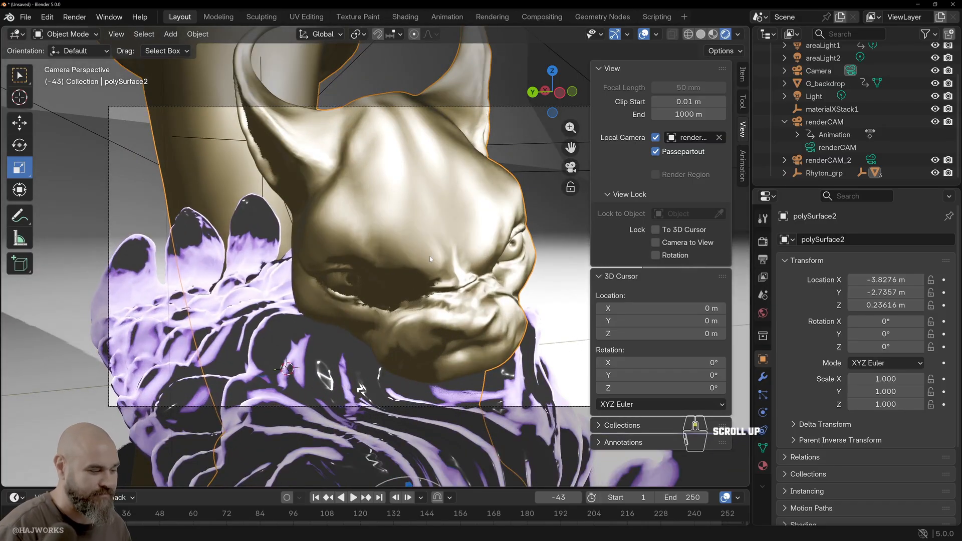